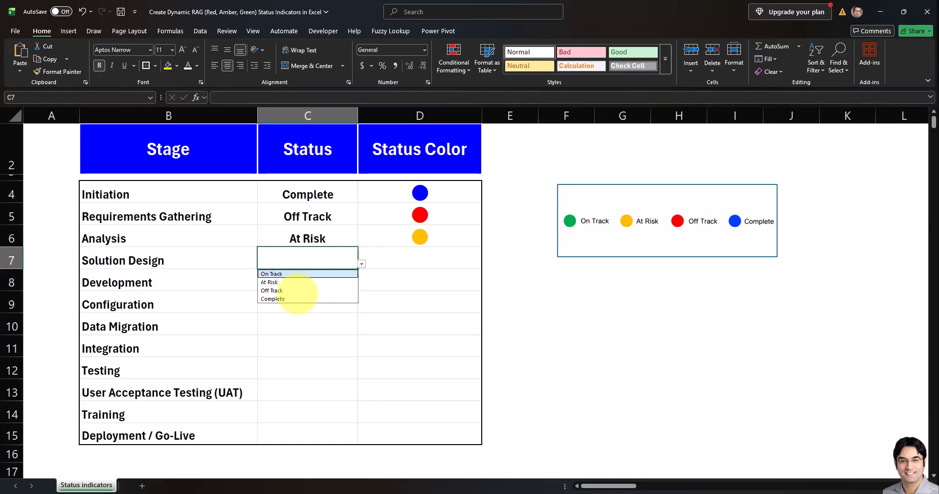
Step: Set the Solution Design status to Complete and Development to At Risk, and choose a status for Configuration
left_click(302, 283)
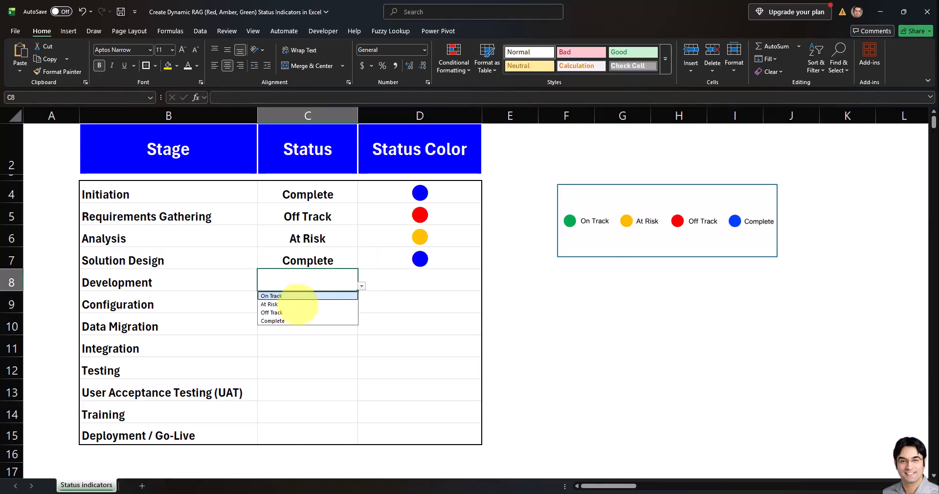
left_click(342, 306)
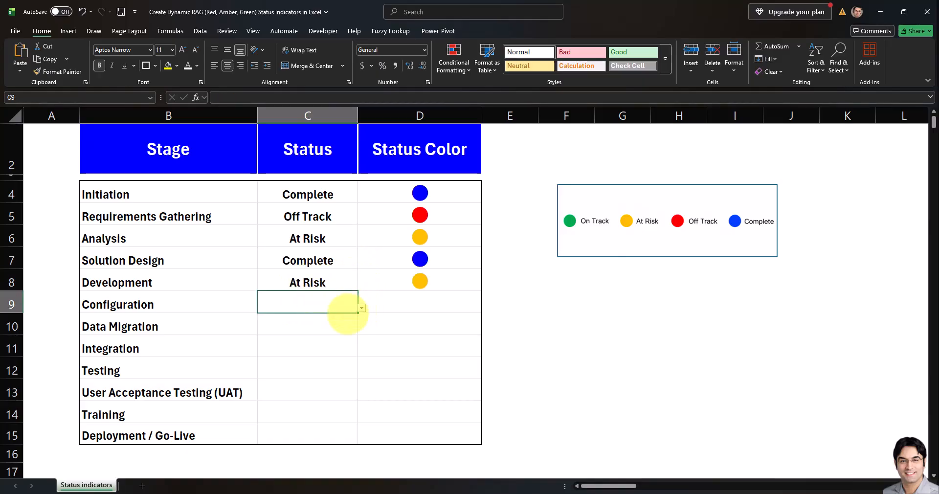
left_click(363, 308)
left_click(284, 333)
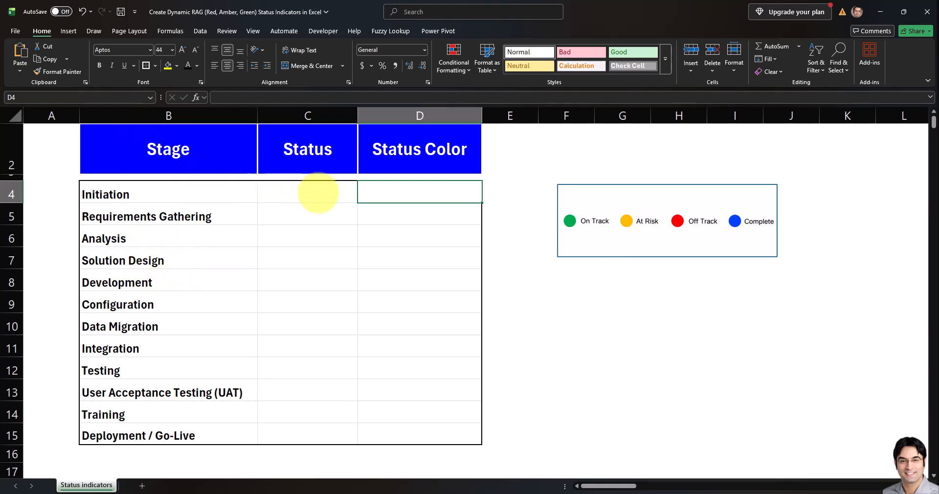
Step: Examine the status options for the Initiation stage against the color legend, and nudge the legend picture slightly
left_click(318, 192)
left_click(362, 197)
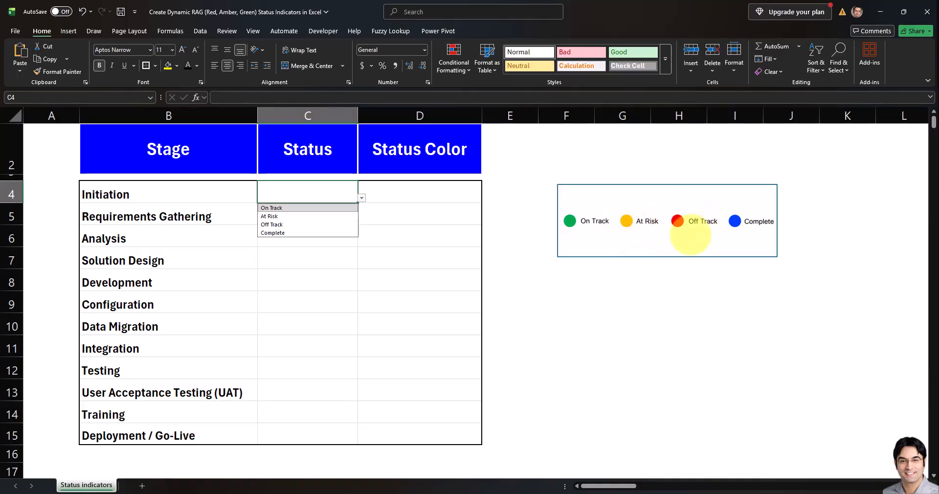
left_click(677, 234)
left_click_drag(629, 215, 634, 220)
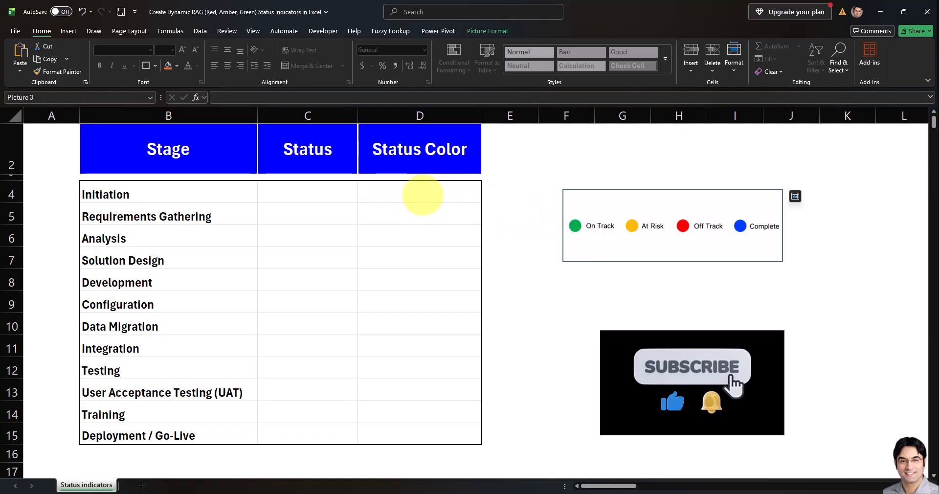
Step: Insert the Bullet symbol (character code 149) in D4 and fill it down the Status Color column to D15
left_click(414, 192)
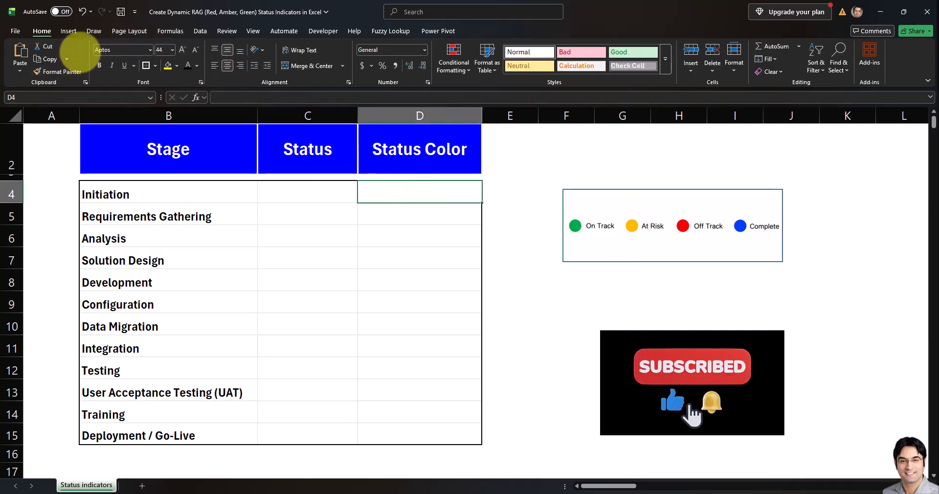
left_click(69, 31)
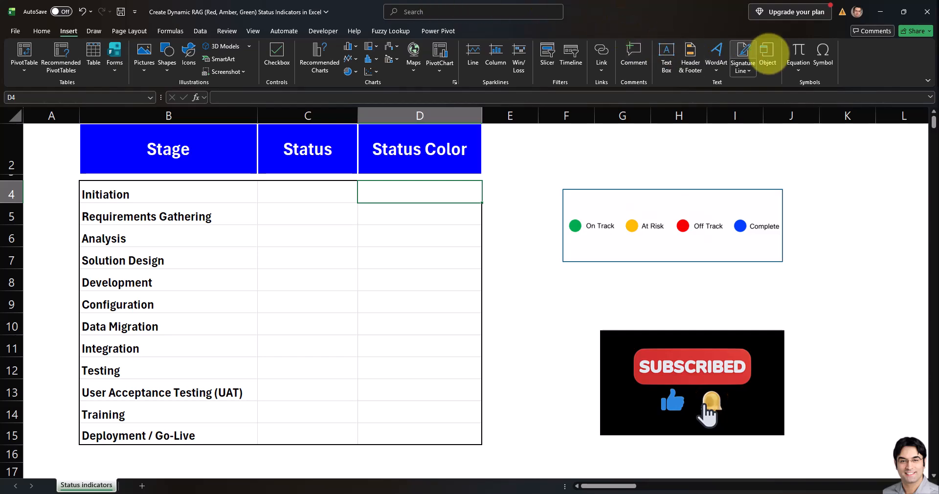
left_click(823, 54)
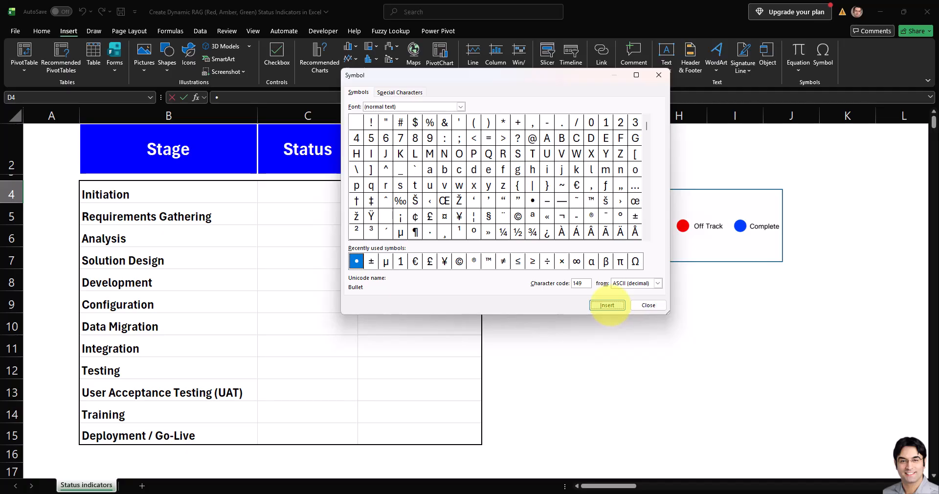
left_click(607, 306)
key("Escape")
key("BackSpace")
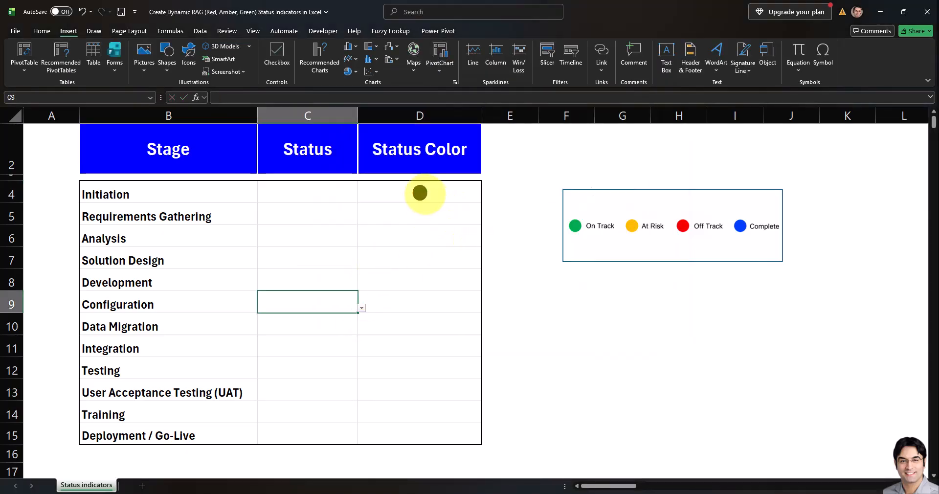
left_click(449, 202)
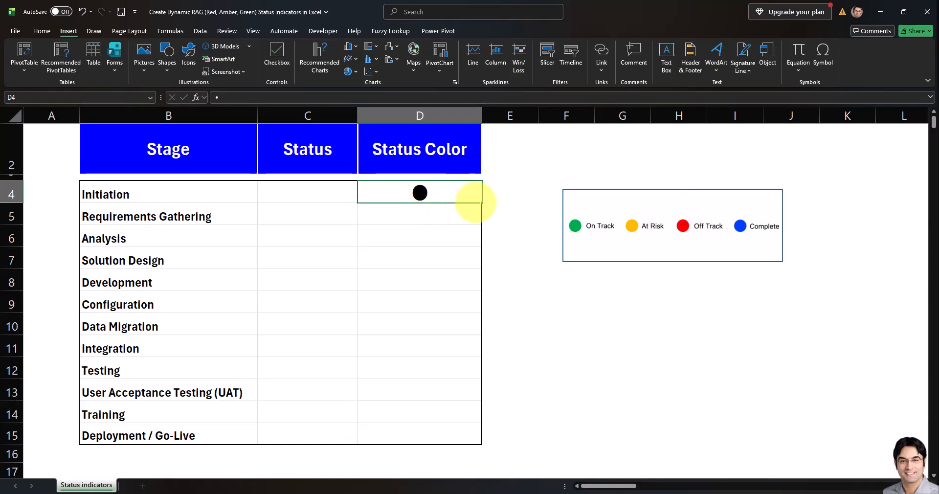
left_click_drag(481, 201, 466, 442)
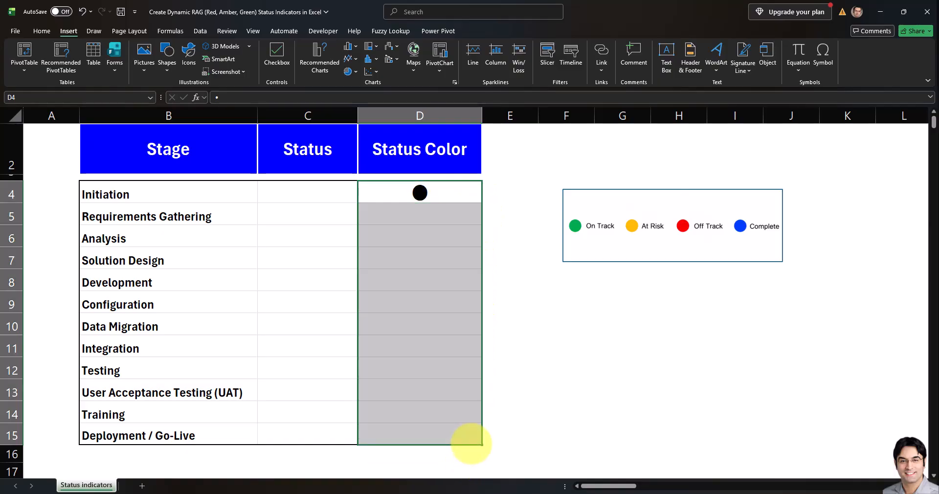
Step: Set the font size of the bullets in D4:D15 to 26
left_click(431, 196)
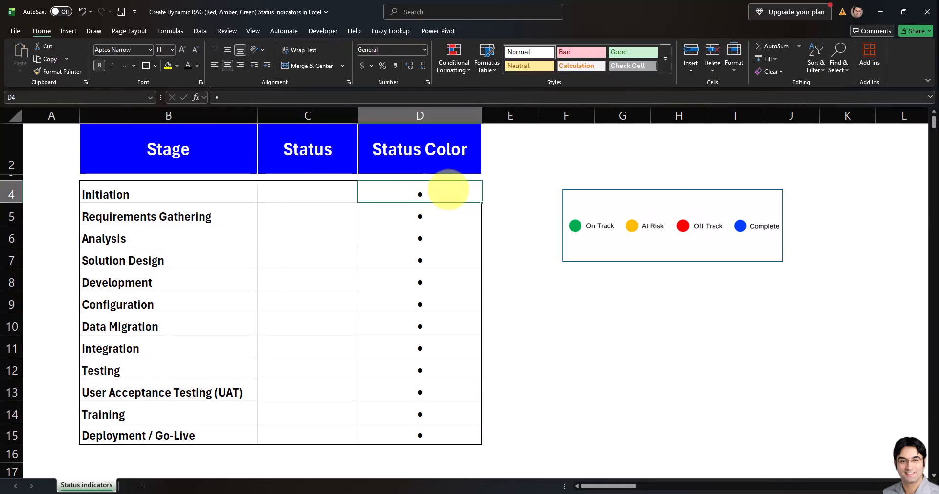
key("ctrl+shift+Down")
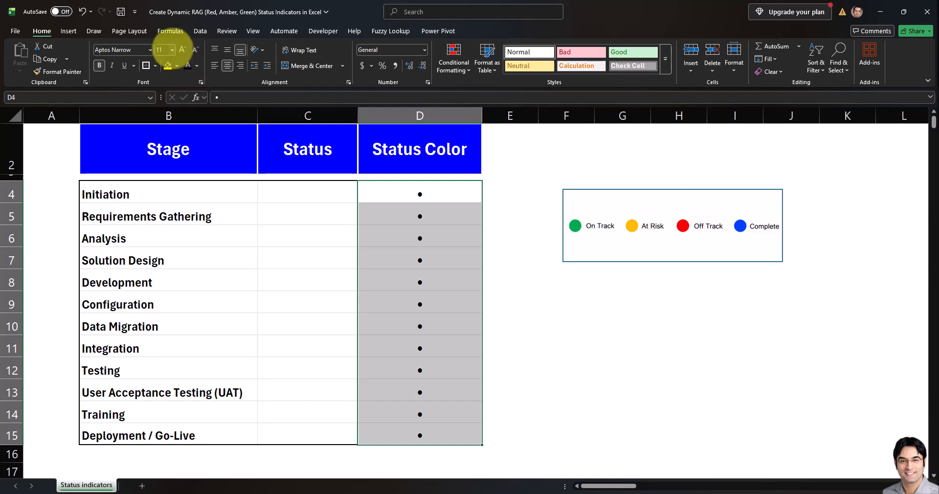
left_click(172, 50)
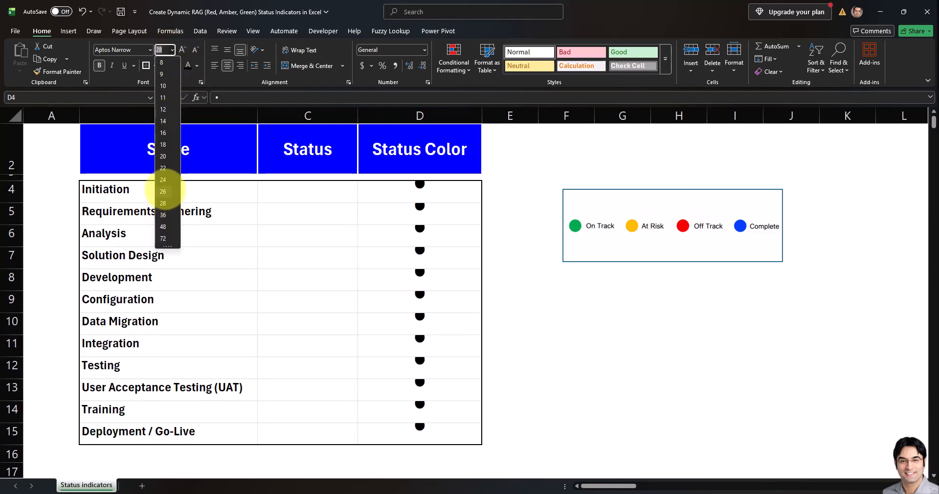
left_click(165, 192)
left_click(279, 258)
Step: Auto-fit the height of rows 4 to 15 and middle-align the bullets in D4:D15 vertically
left_click_drag(21, 191, 21, 433)
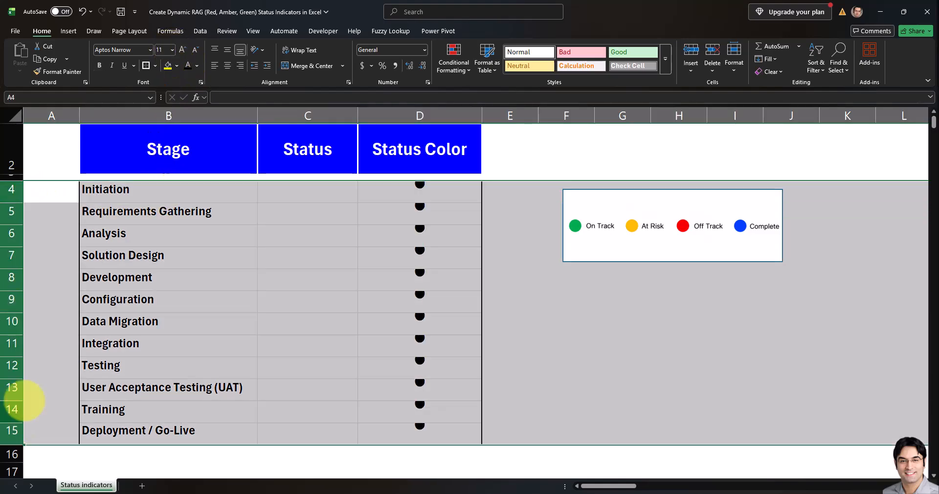
double_click(21, 400)
left_click(420, 191)
key("ctrl+shift+Down")
left_click(228, 50)
left_click(399, 196)
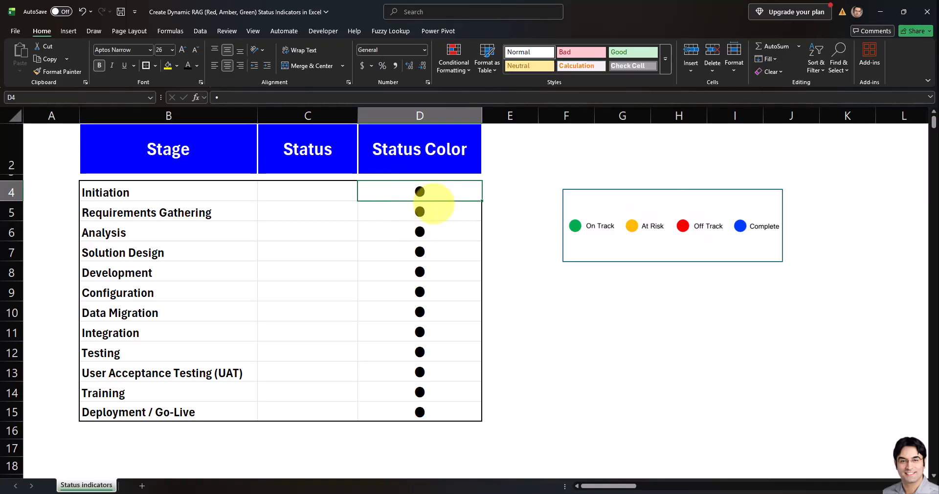
left_click(448, 247)
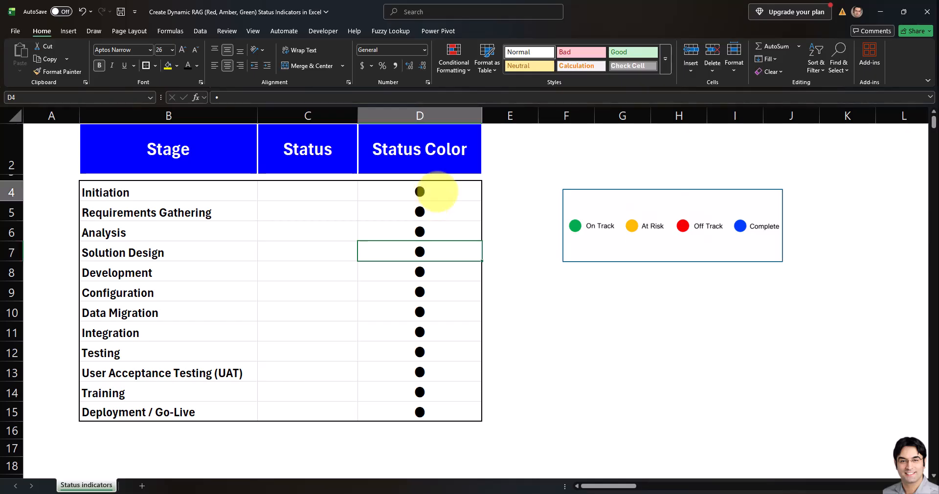
Step: Change the font color of the bullets in D4:D15 to white
left_click_drag(430, 192, 425, 413)
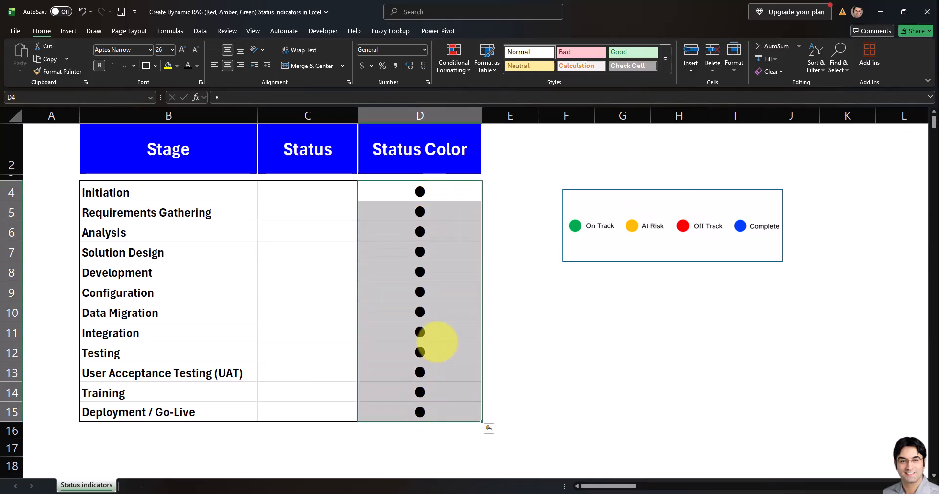
left_click(197, 65)
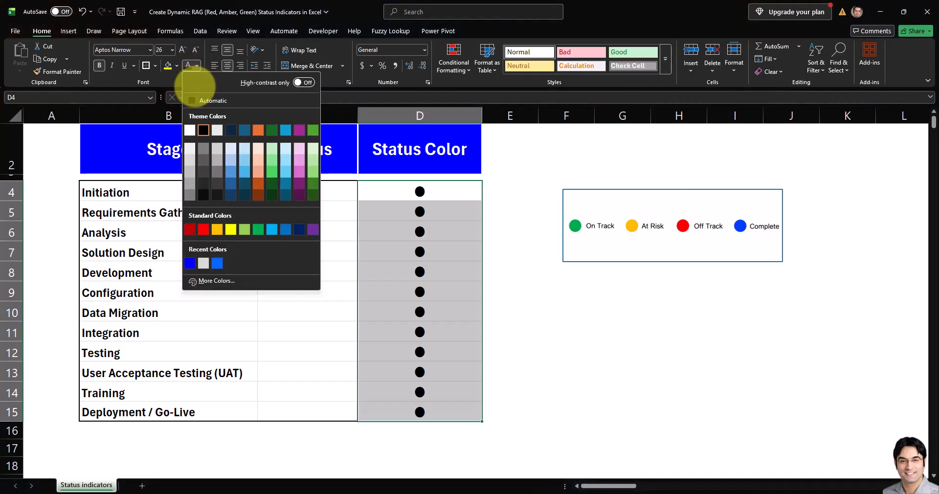
left_click(190, 128)
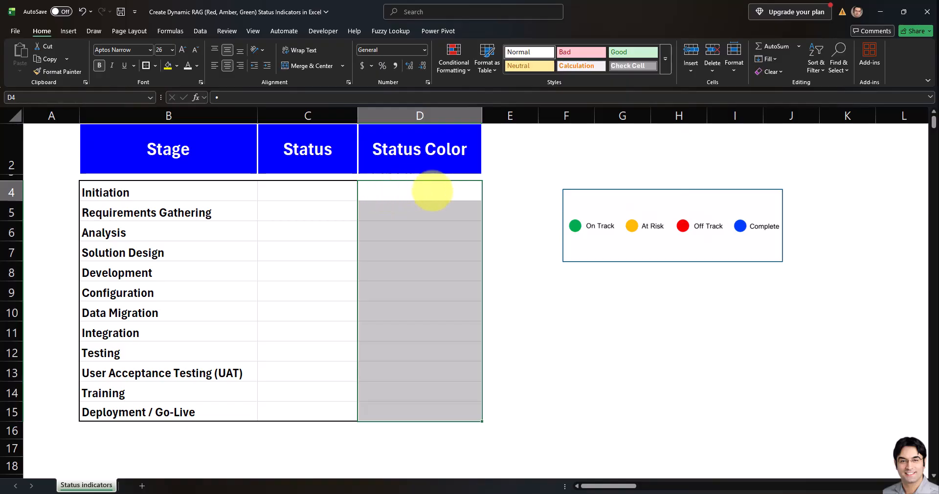
Step: Start a new formula-based conditional formatting rule for D4 with the formula =$C4="On Track"
left_click(429, 193)
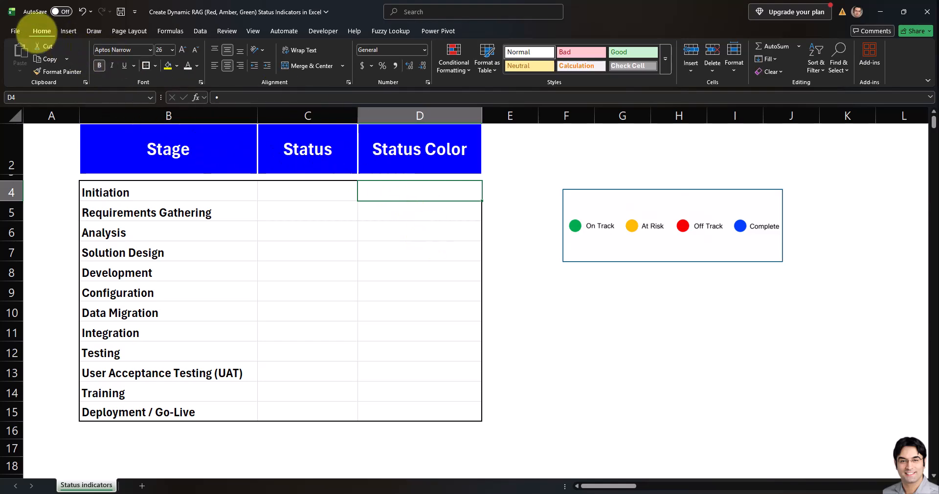
left_click(455, 64)
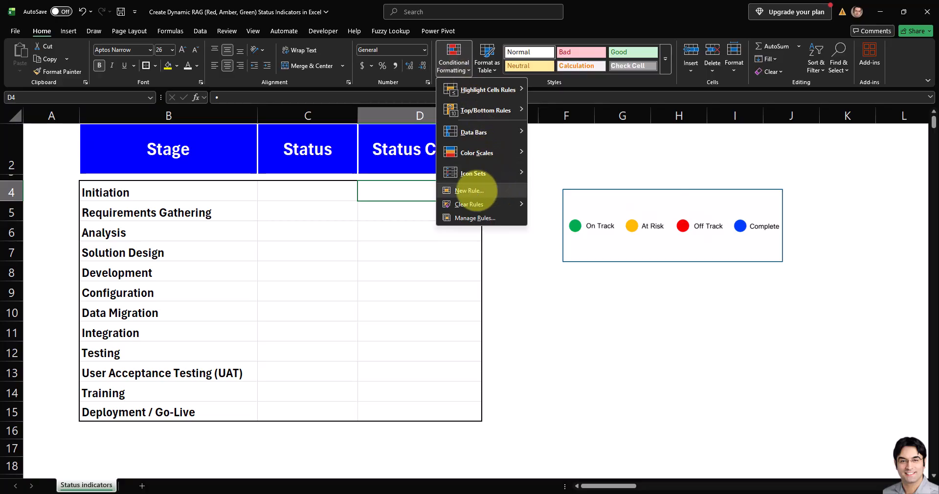
left_click(477, 191)
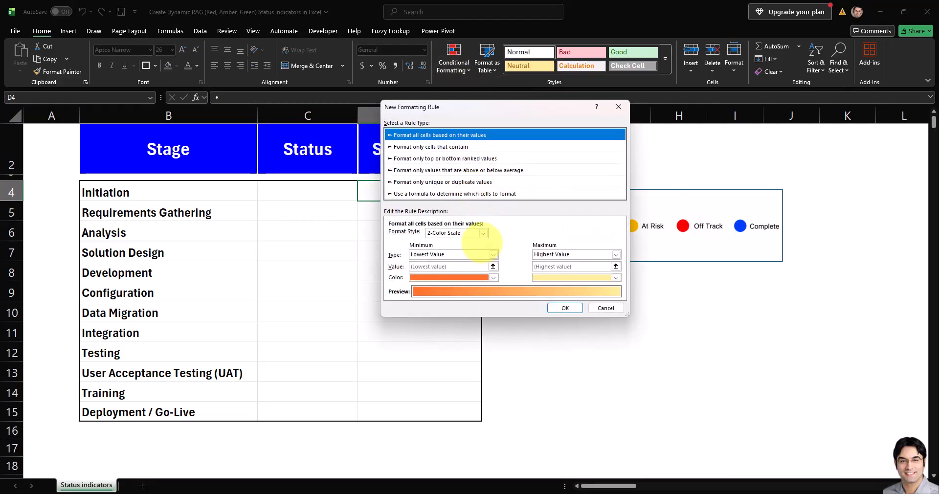
left_click_drag(541, 106, 487, 246)
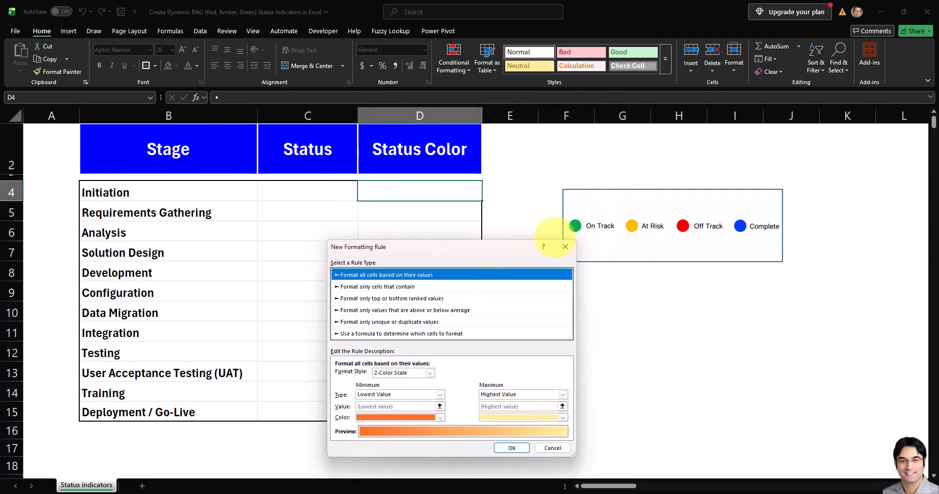
left_click_drag(485, 245, 535, 136)
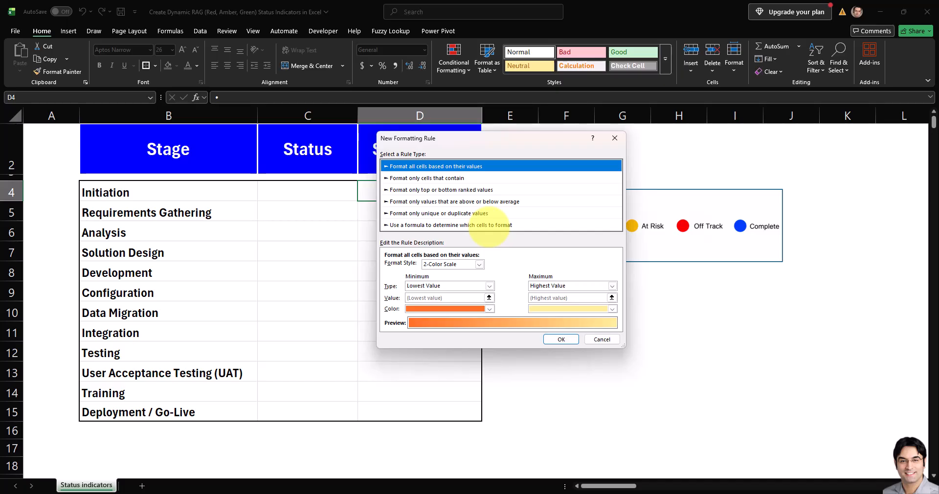
left_click(489, 226)
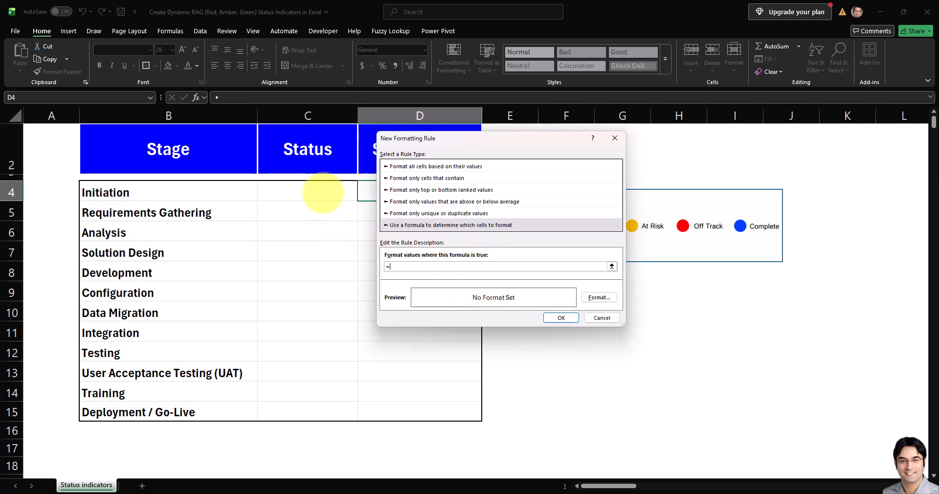
left_click(323, 194)
key("F4")
key("F4")
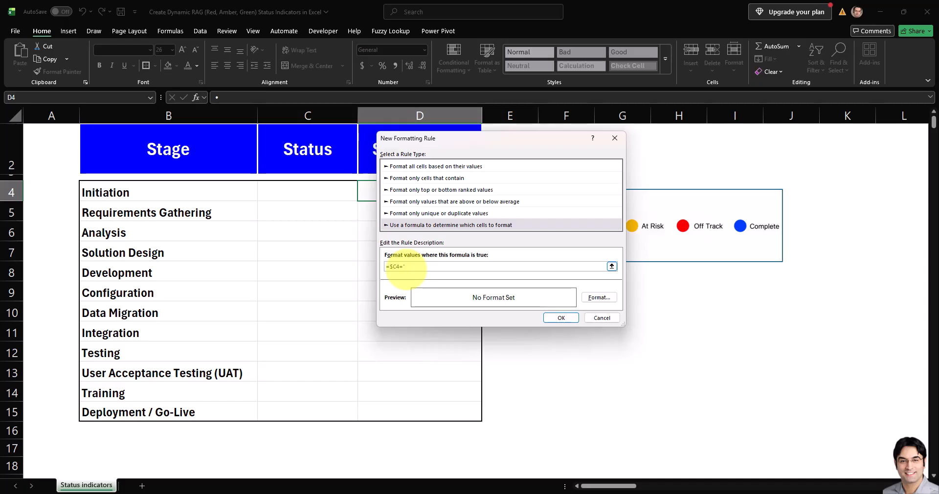
left_click_drag(536, 139, 418, 204)
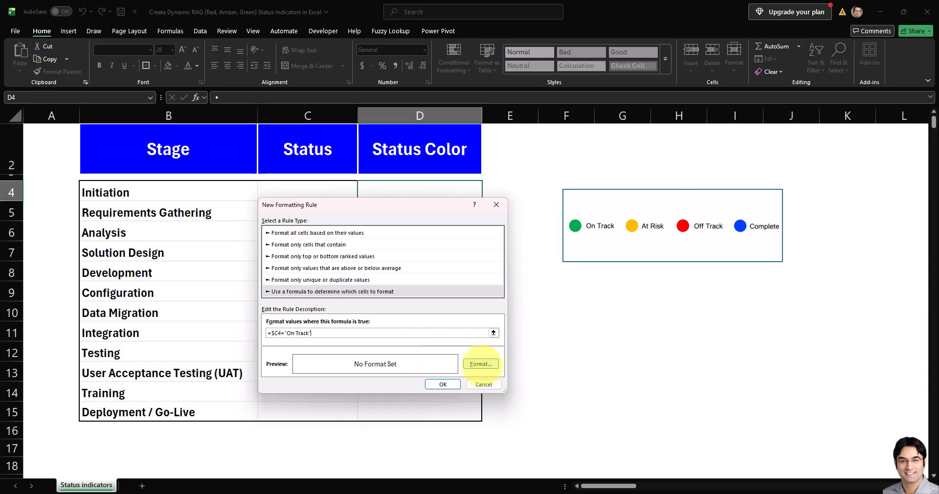
Step: Give the On Track rule a green font color and save the rule
left_click(481, 363)
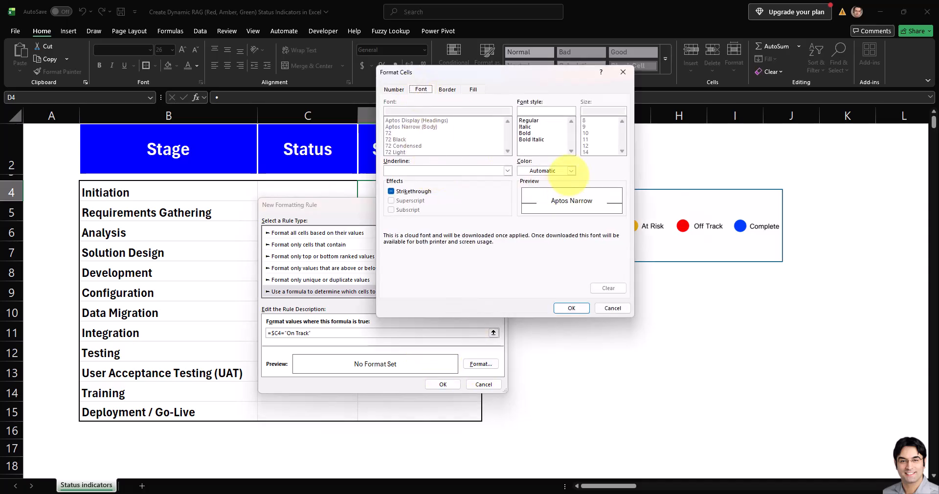
left_click(572, 171)
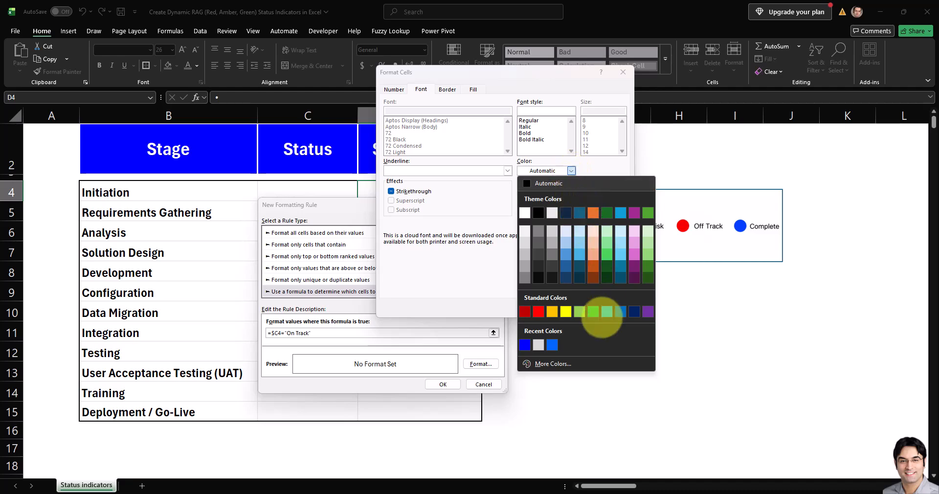
left_click(593, 311)
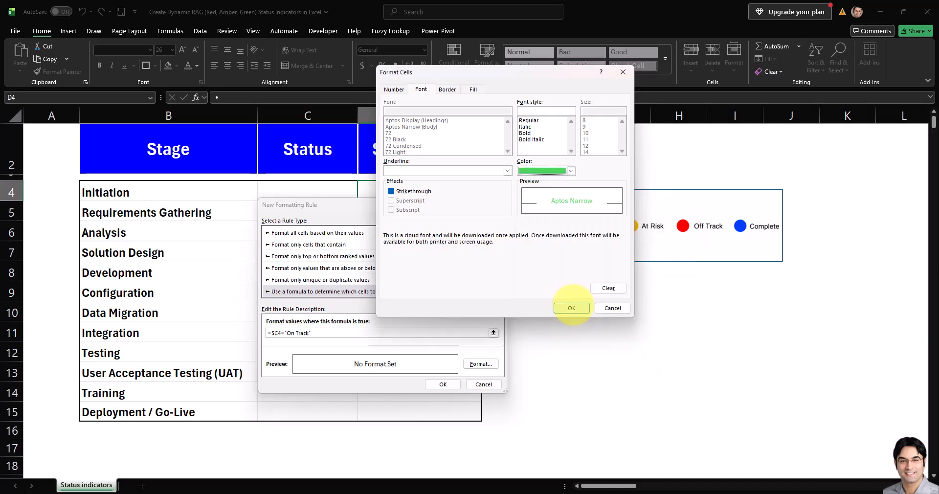
left_click(572, 308)
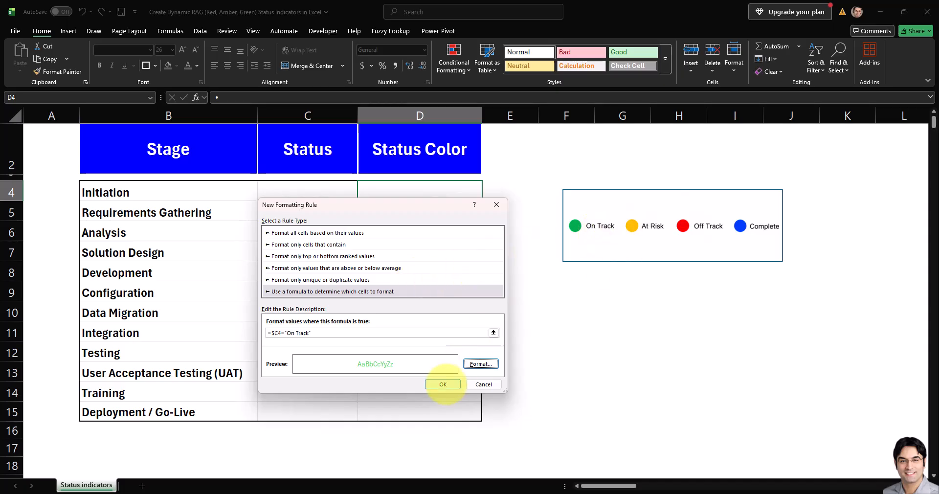
left_click(443, 384)
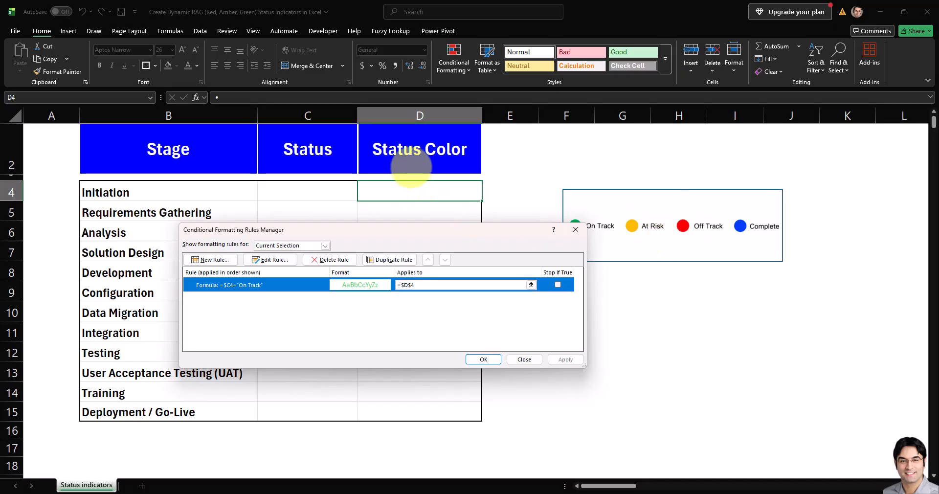
Step: In the Conditional Formatting Rules Manager, set the On Track rule to apply to =$D$4:$D$15
left_click_drag(419, 228, 689, 195)
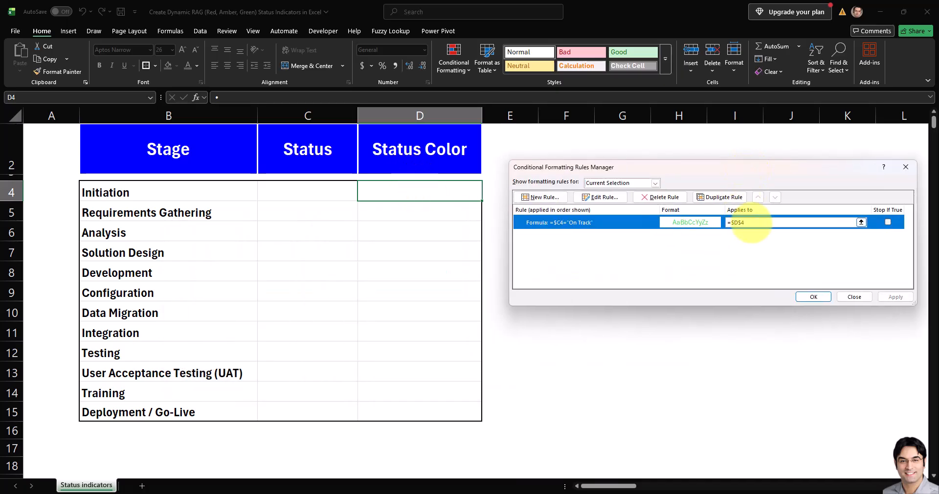
left_click(748, 223)
left_click_drag(435, 195, 419, 407)
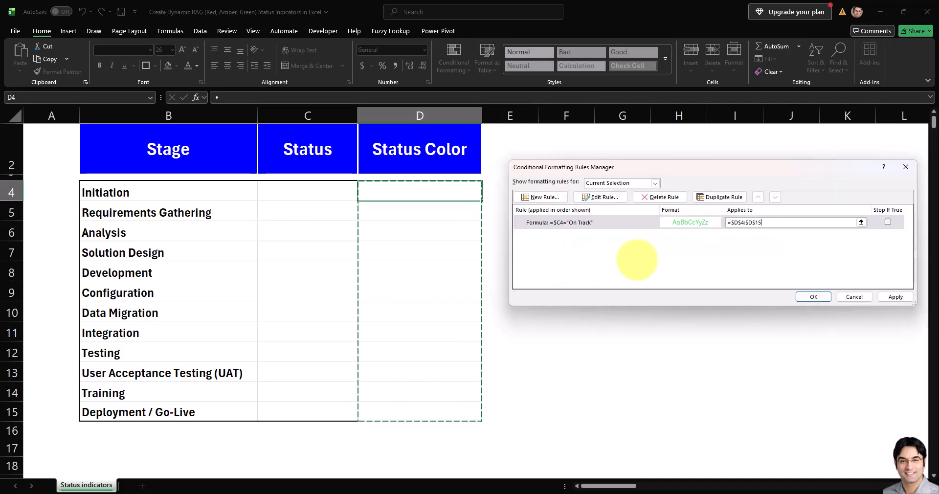
Step: Confirm the On Track rule's range in the Conditional Formatting Rules Manager
left_click_drag(704, 170, 435, 186)
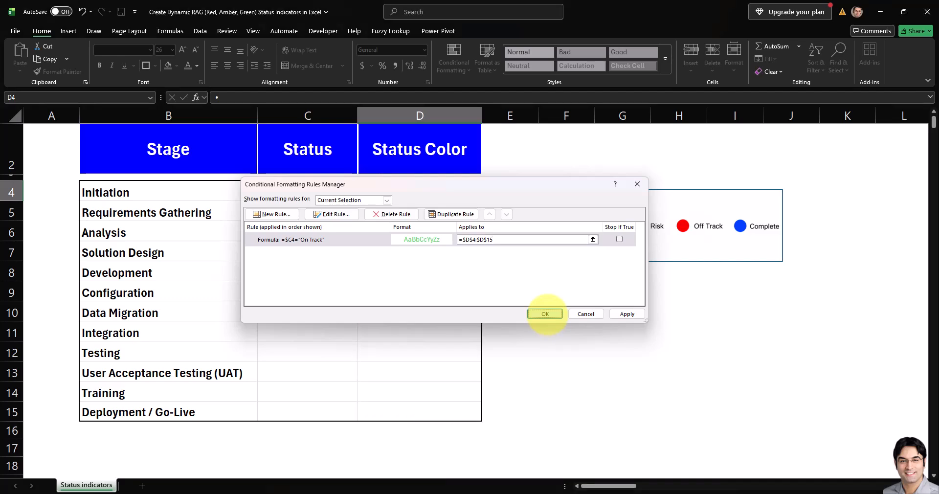
left_click(545, 314)
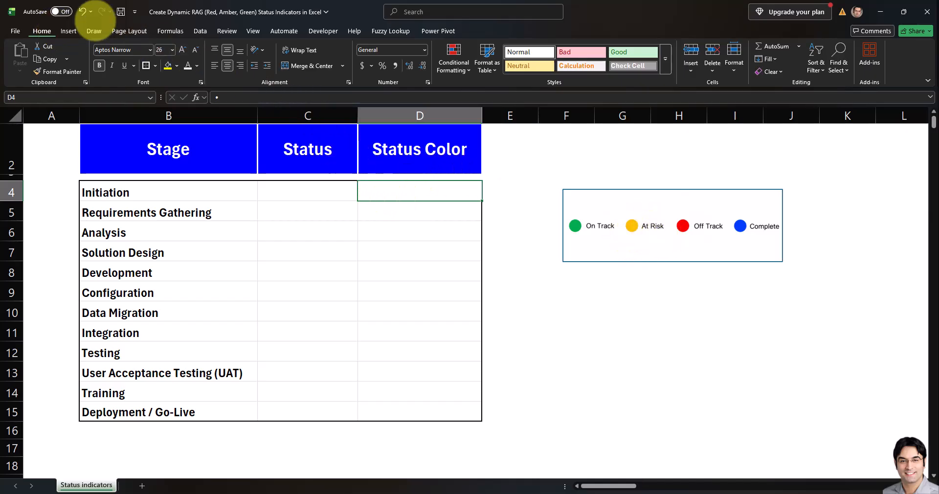
Step: Start a new formula-based conditional formatting rule for D4 with the formula =$C4="At Risk"
left_click(454, 63)
left_click(468, 191)
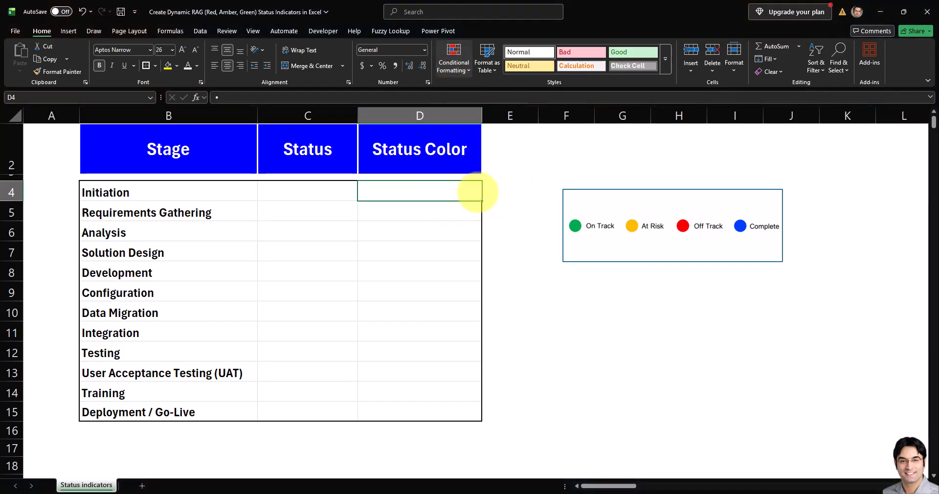
left_click(284, 288)
left_click(252, 329)
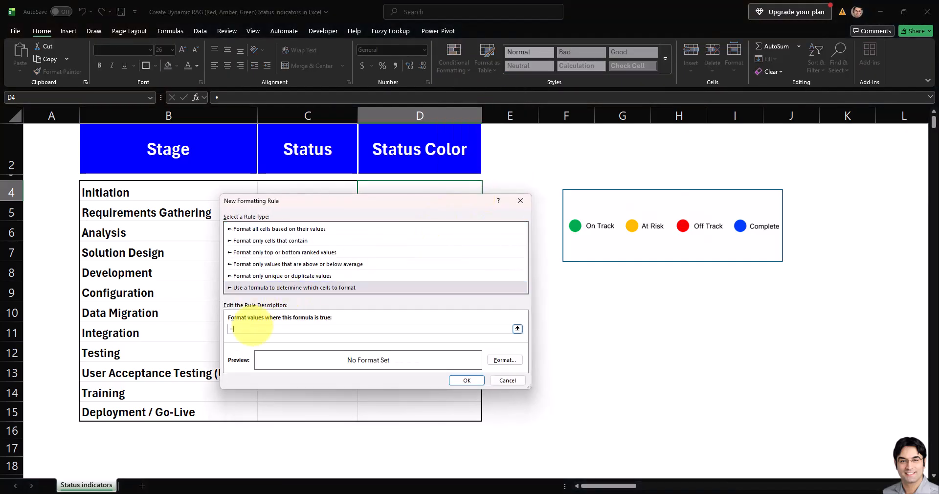
left_click_drag(365, 201, 549, 197)
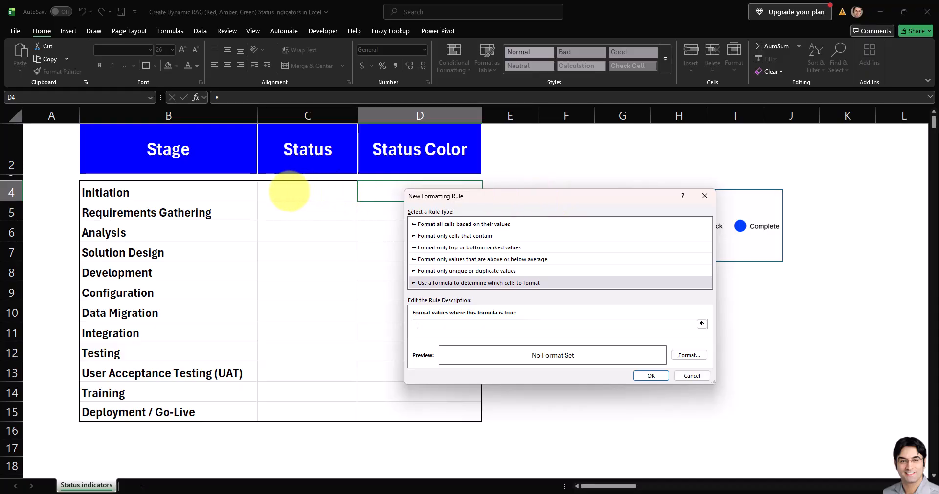
key("F4")
key("F4")
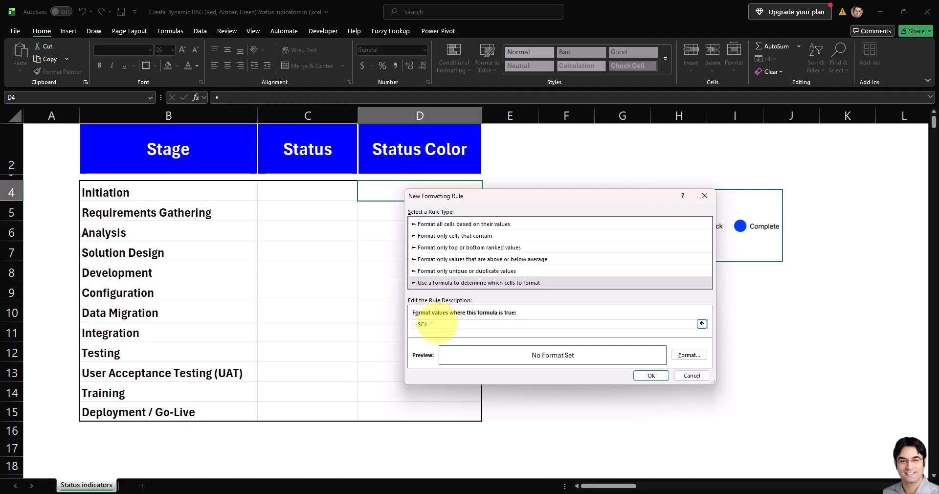
left_click_drag(524, 198, 335, 200)
type("At Risk\"")
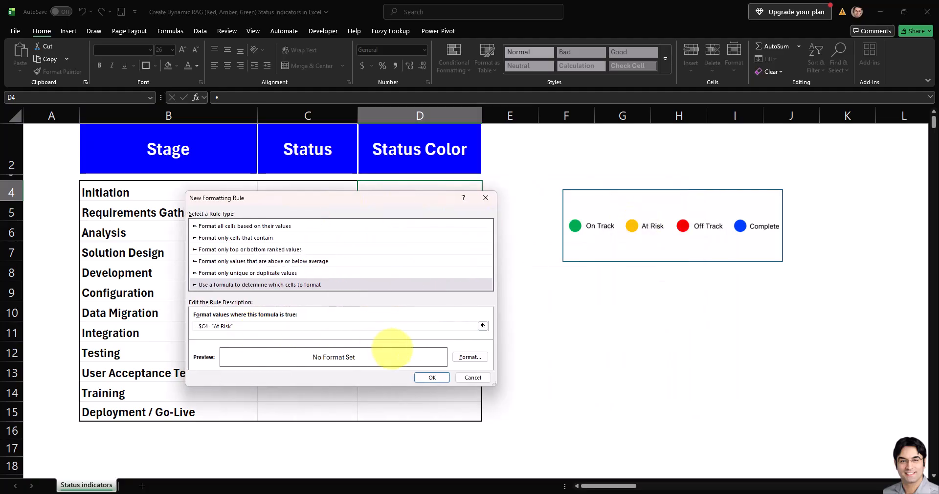
Step: Give the At Risk rule a yellow font color and save the rule
left_click(470, 357)
left_click(396, 264)
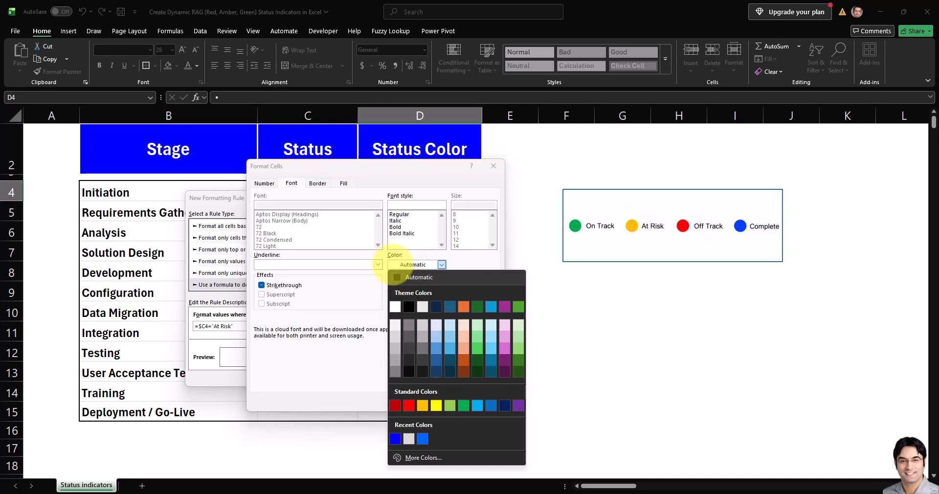
left_click(436, 405)
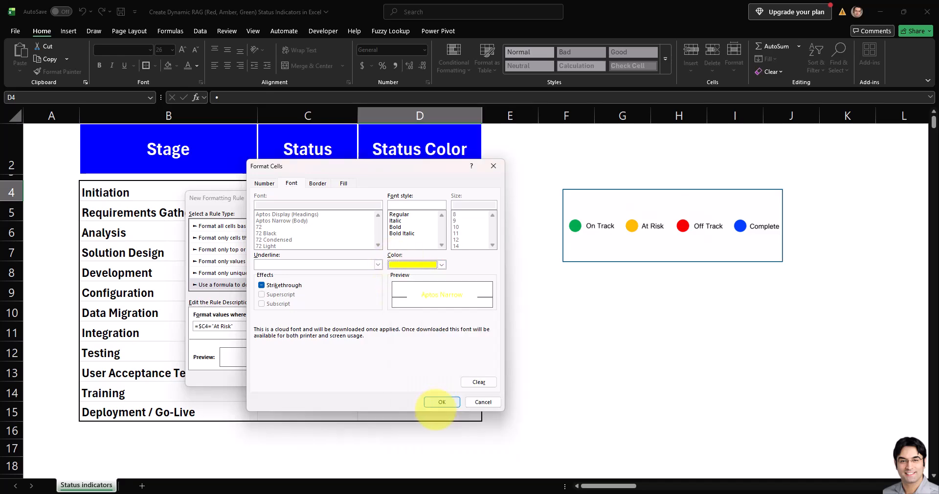
left_click(440, 402)
left_click(432, 377)
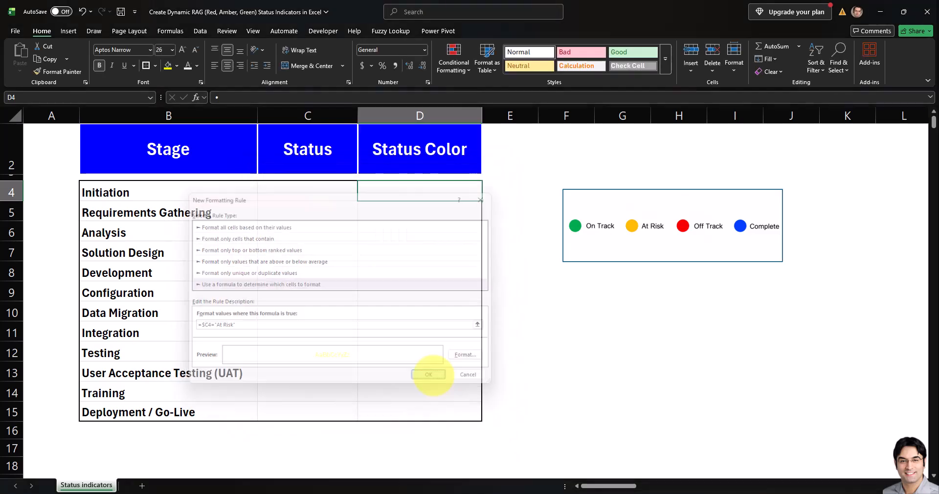
Step: In the Conditional Formatting Rules Manager, set the At Risk rule to apply to =$D$4:$D$15 and confirm
left_click(460, 66)
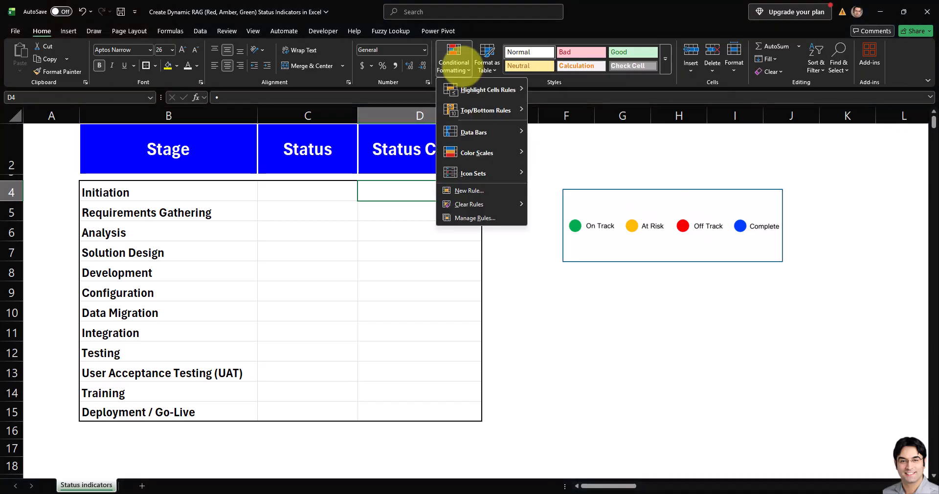
left_click(469, 219)
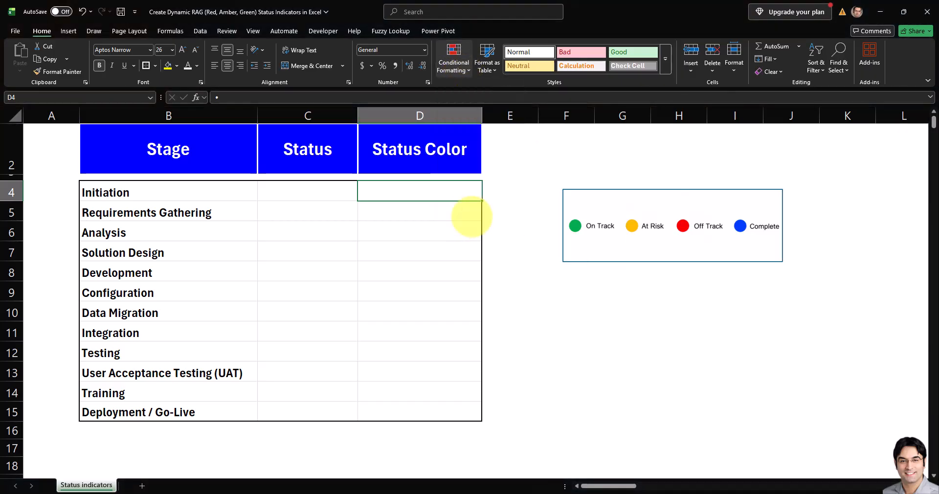
left_click(380, 278)
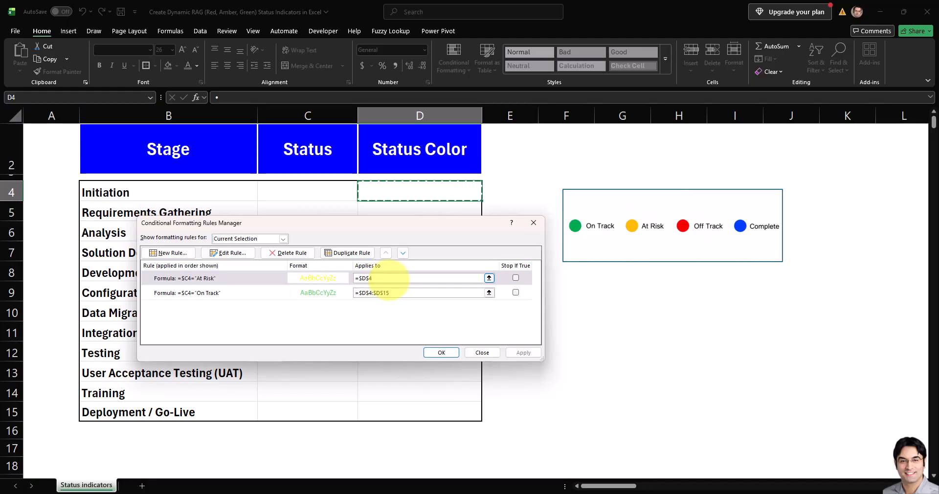
left_click_drag(389, 279, 361, 280)
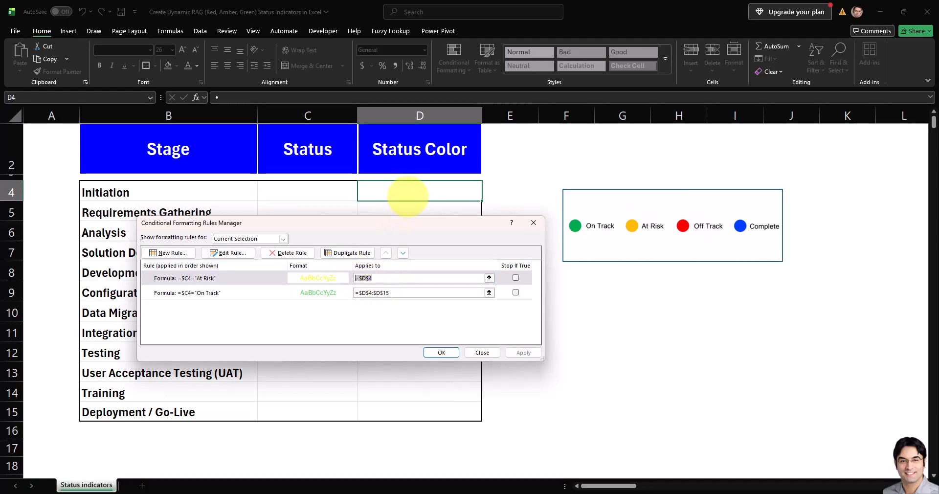
left_click_drag(411, 201, 398, 413)
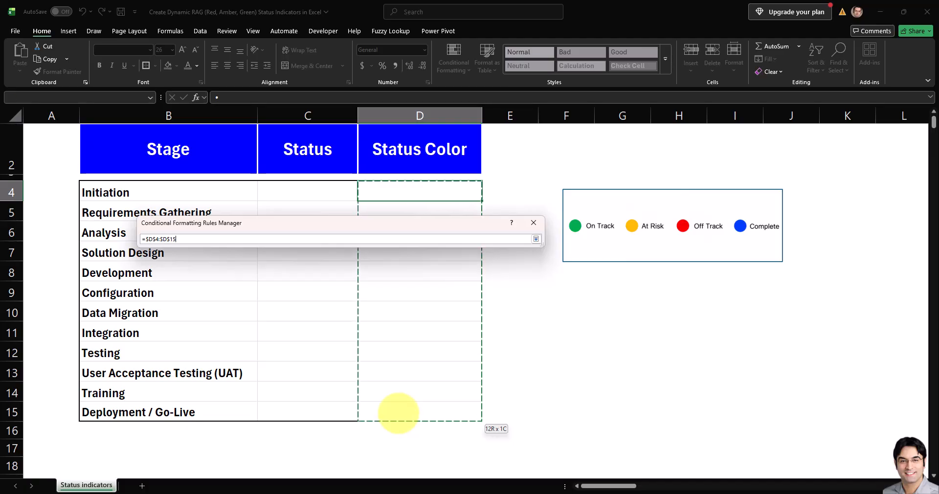
left_click_drag(399, 413, 399, 413)
left_click(441, 353)
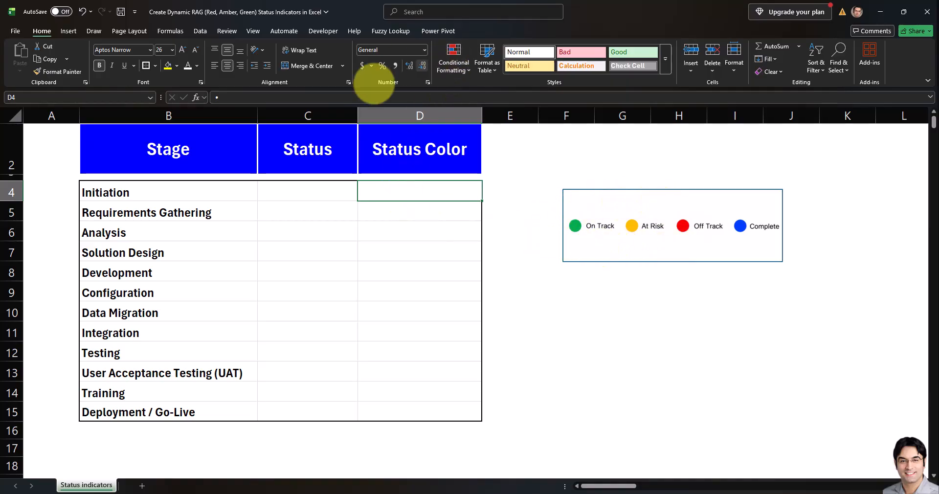
Step: Start a new formula-based conditional formatting rule for D4 with the formula =$C4 ="Off Track"
left_click(453, 64)
left_click(469, 191)
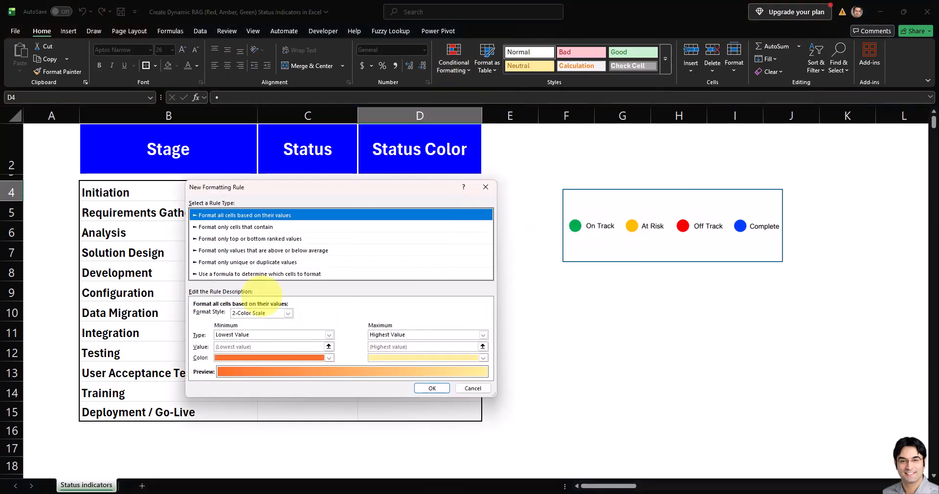
left_click(257, 275)
left_click(281, 316)
type("=")
left_click_drag(312, 186, 316, 201)
left_click(315, 196)
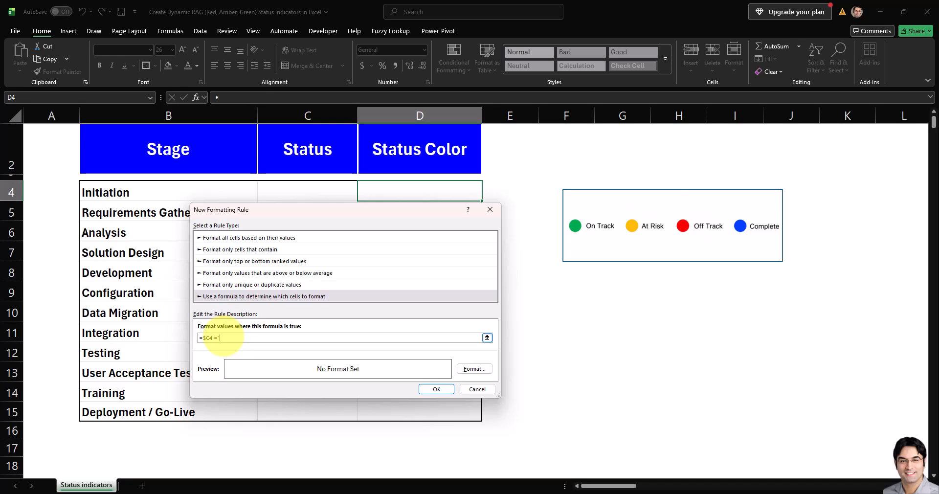
Step: Give the Off Track rule a red font color and save the rule
left_click(474, 369)
left_click(384, 250)
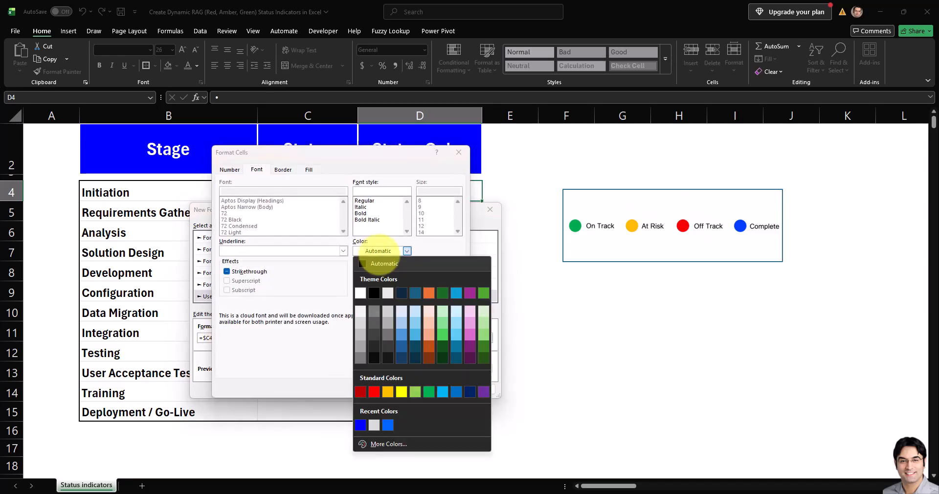
left_click(378, 390)
left_click(402, 389)
left_click(433, 389)
Step: In the Conditional Formatting Rules Manager, set the Off Track rule to apply to =$D$4:$D$15 and confirm
left_click(454, 63)
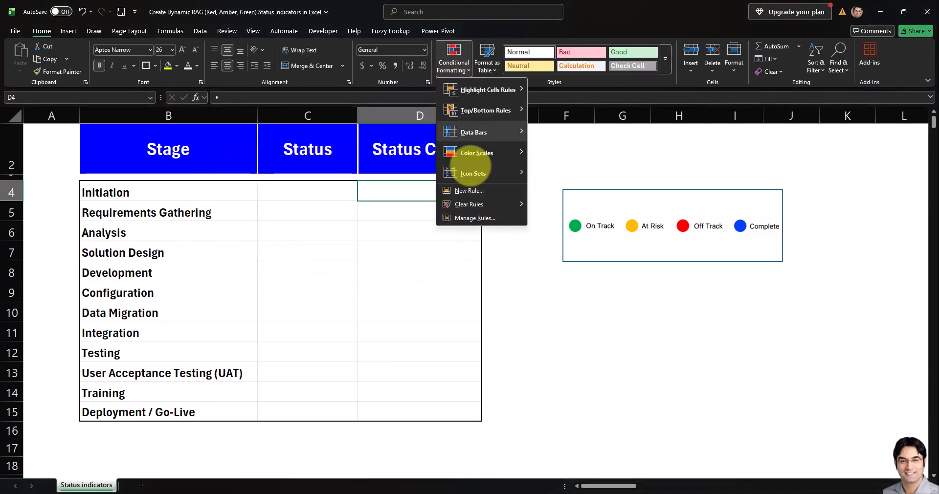
left_click(465, 218)
left_click_drag(420, 191, 420, 407)
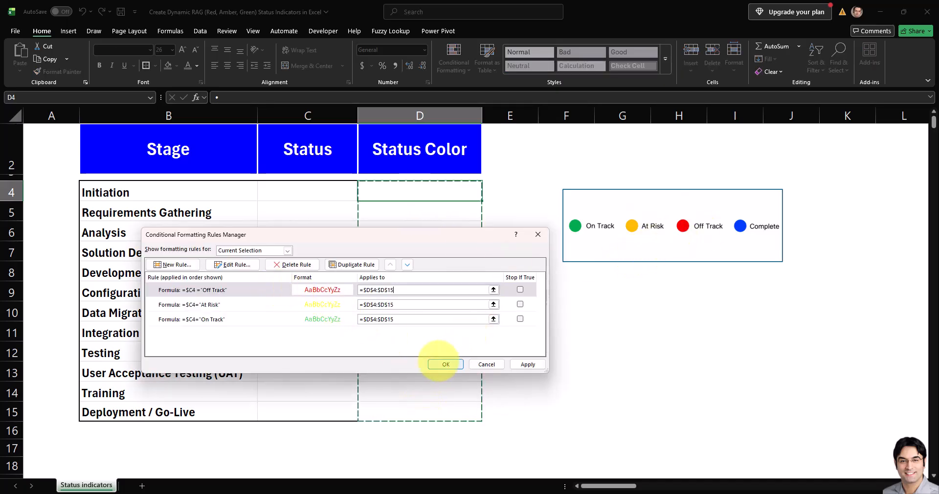
left_click(445, 364)
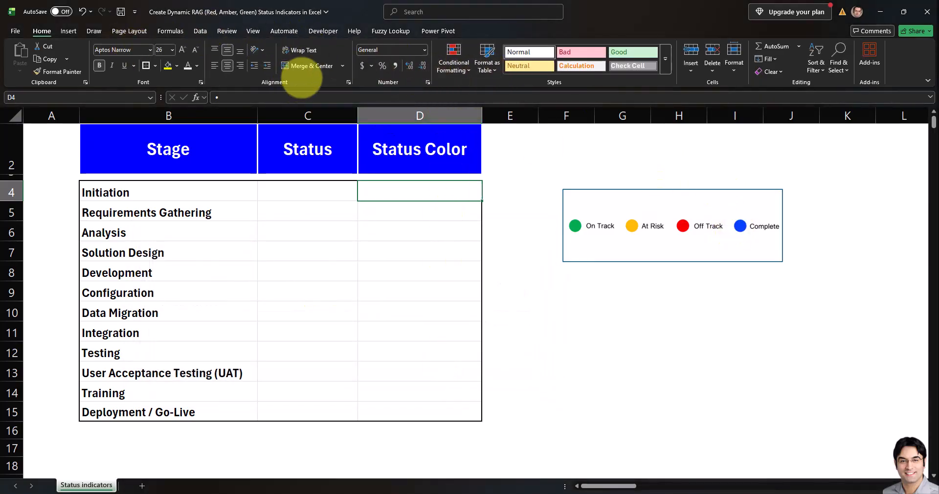
Step: Start a new formula-based conditional formatting rule for D4 with the formula =$C4 ="Complete"
left_click(454, 62)
left_click(467, 189)
left_click(259, 285)
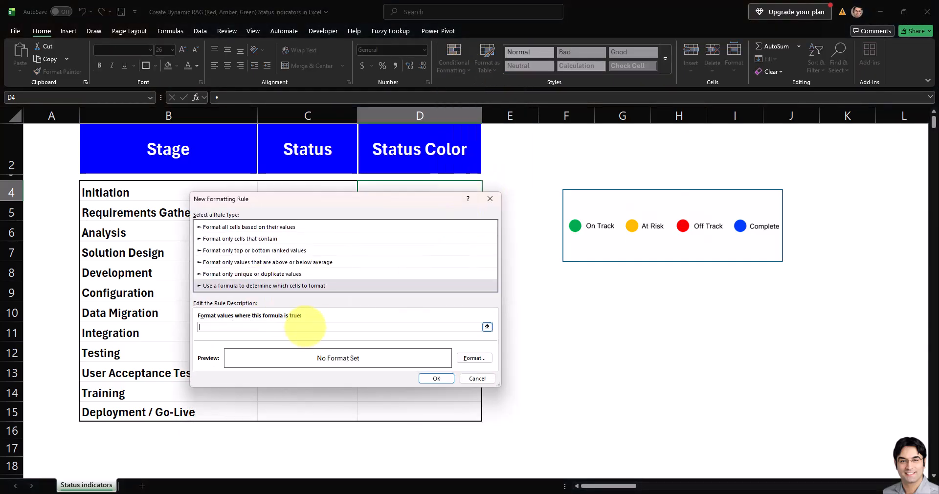
left_click_drag(274, 199, 277, 212)
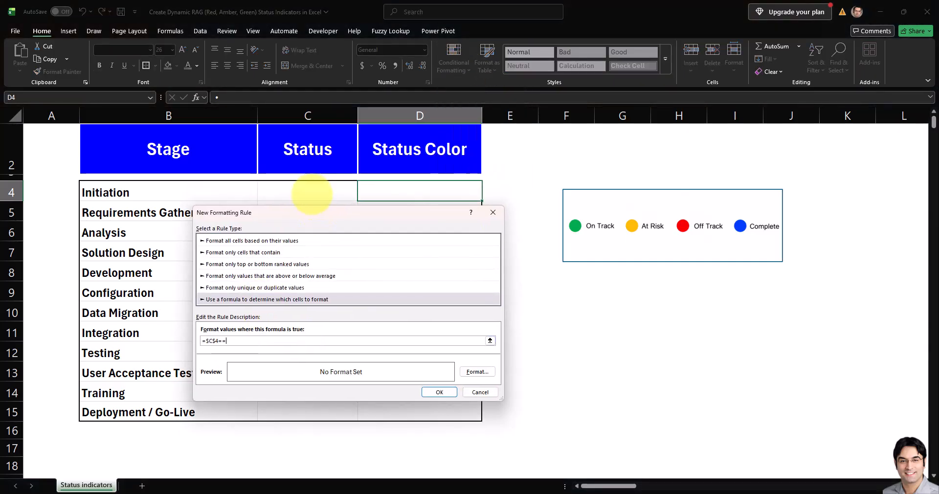
type("=$C4")
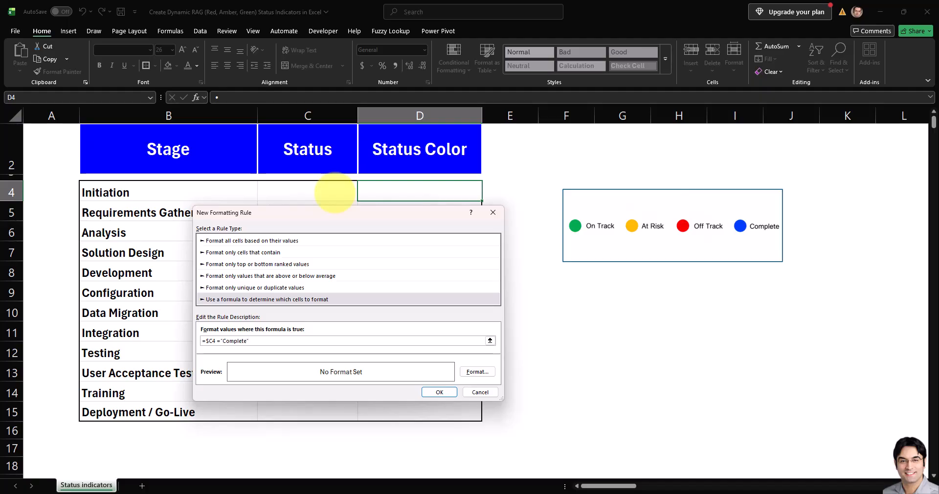
Step: Give the Complete rule a blue font color and save the rule
left_click(477, 371)
left_click(386, 263)
left_click(365, 425)
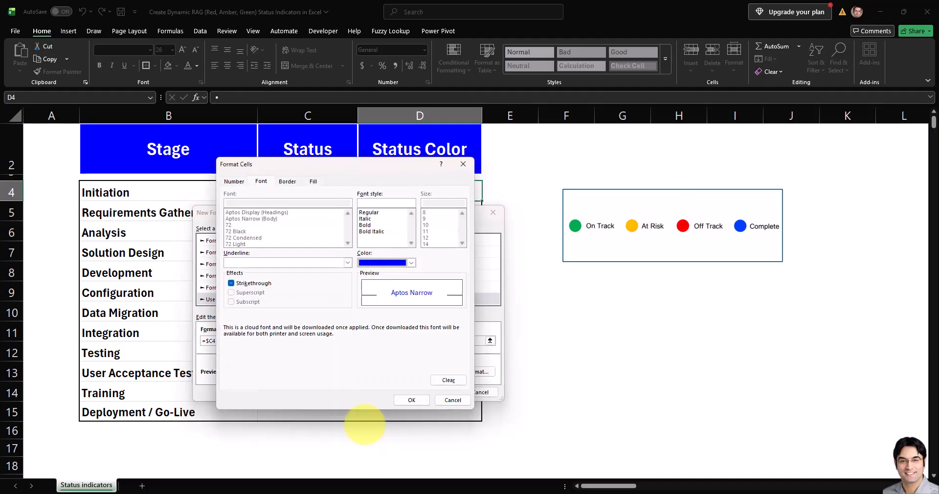
left_click(411, 400)
left_click(431, 392)
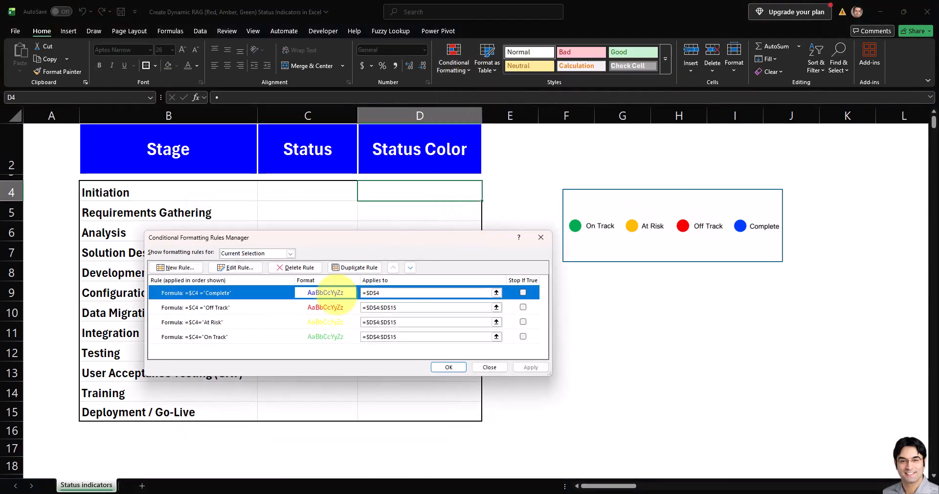
Step: In the Conditional Formatting Rules Manager, set the Complete rule to apply to =$D$4:$D$15 and confirm
left_click_drag(405, 188, 409, 405)
left_click(449, 367)
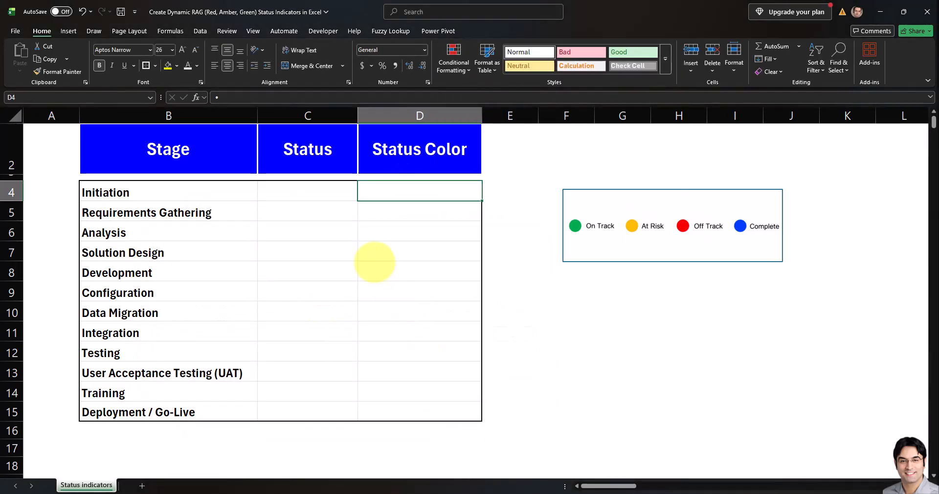
Step: Review the conditional formatting rules and their ranges that apply to cell D8
left_click(375, 267)
left_click(454, 66)
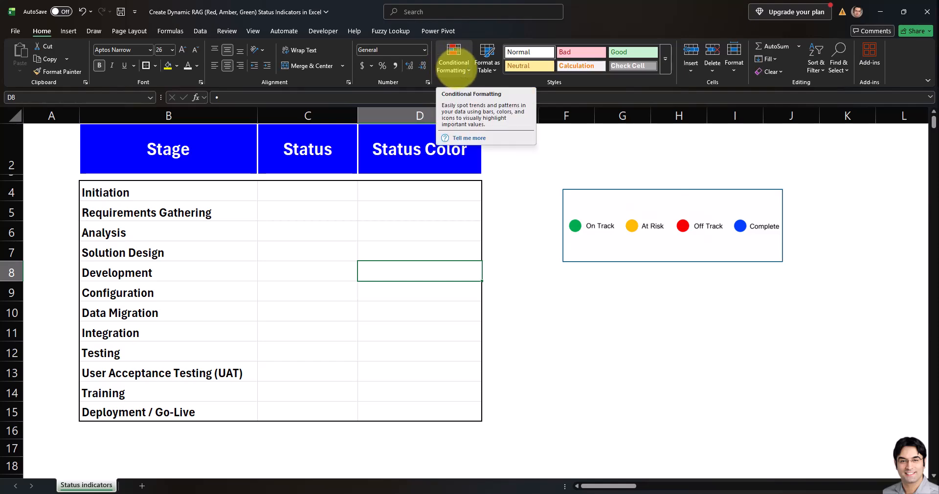
left_click(454, 61)
left_click(465, 216)
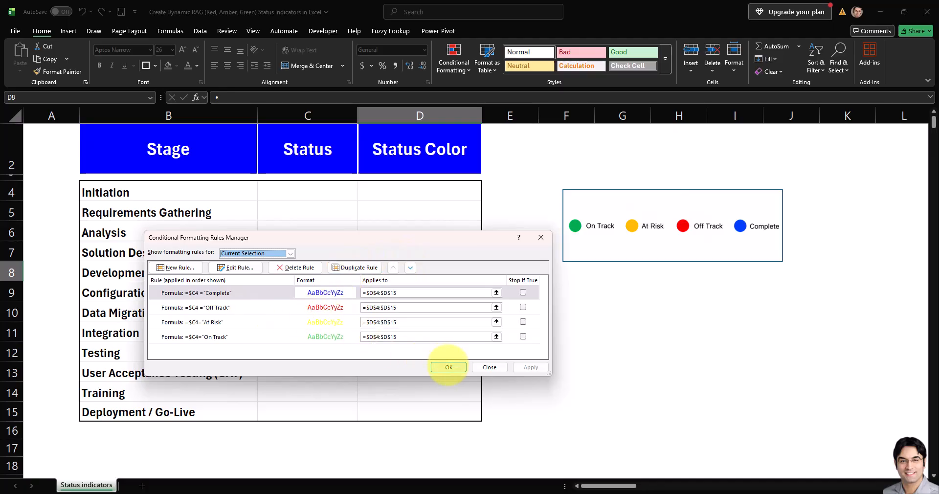
left_click(449, 367)
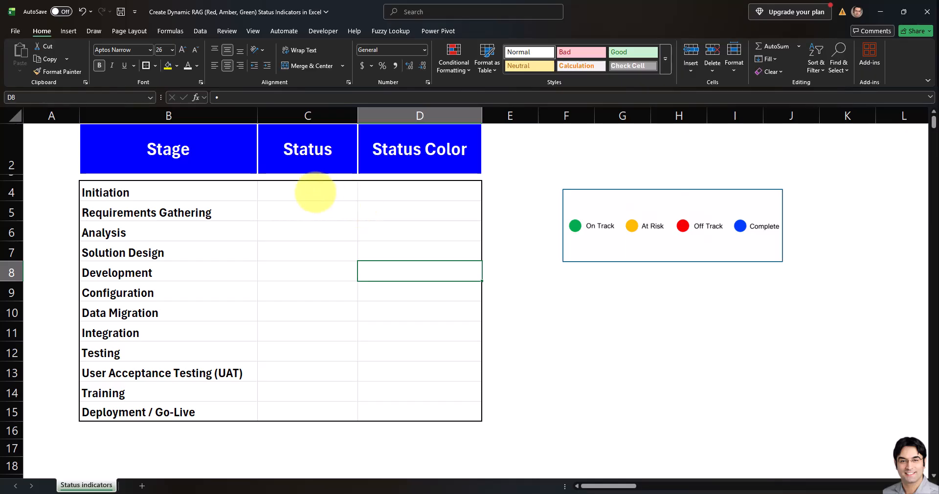
Step: Set the Initiation status in C4 to On Track and the Requirements Gathering status in C5 to At Risk
left_click(316, 193)
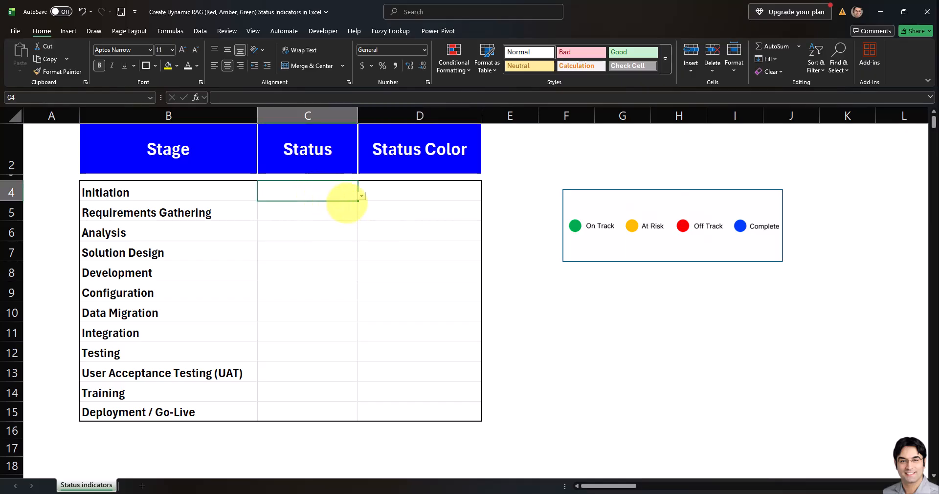
left_click(362, 195)
left_click(303, 203)
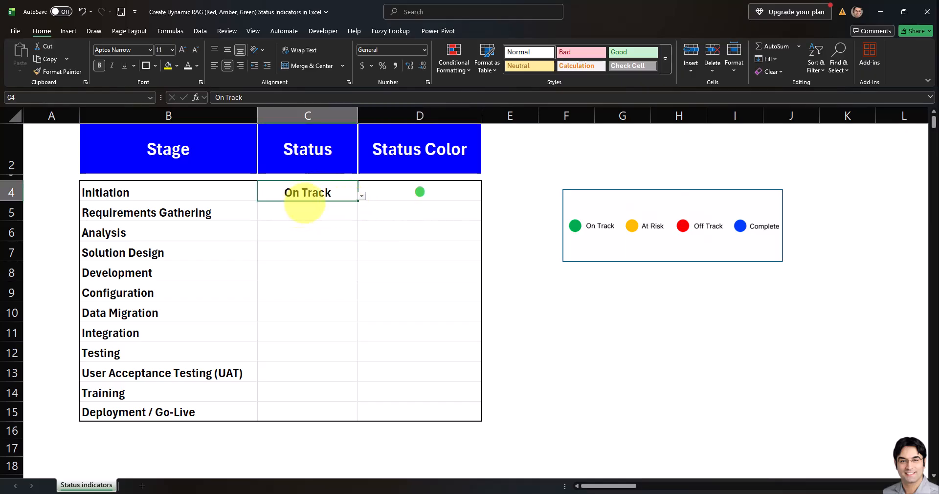
left_click(340, 210)
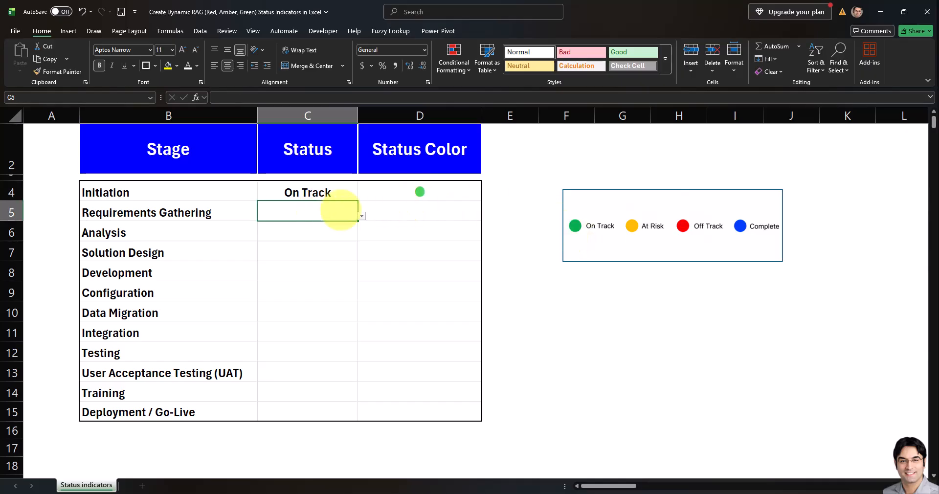
left_click(361, 215)
left_click(296, 234)
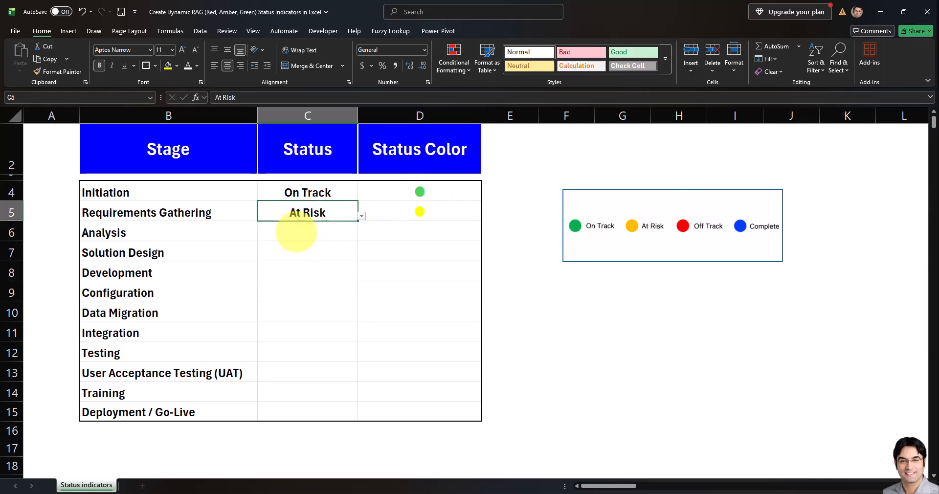
Step: Set the Analysis status in C6 to Off Track and the Solution Design status in C7 to Complete
left_click(342, 237)
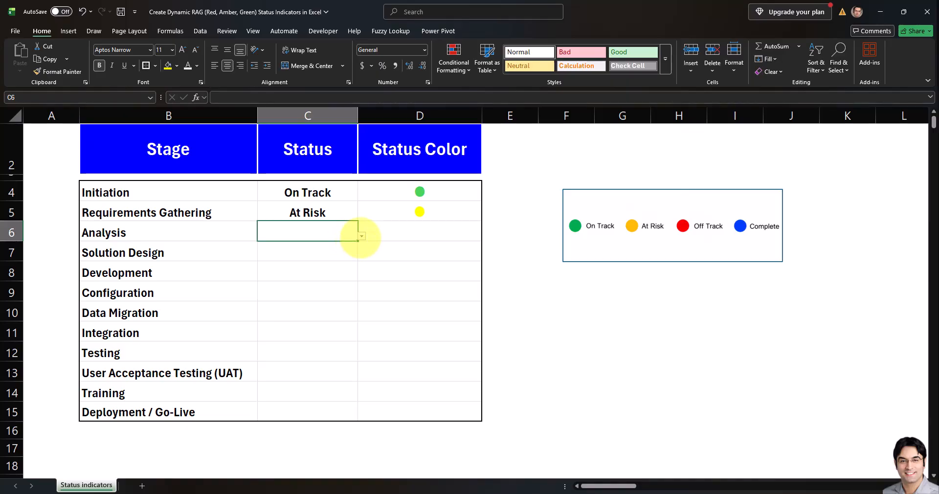
left_click(361, 236)
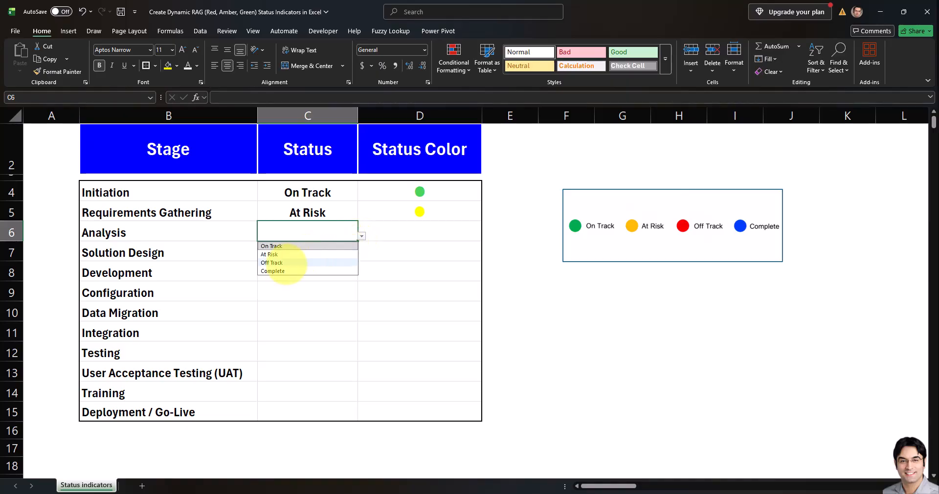
left_click(286, 263)
left_click(343, 250)
left_click(361, 256)
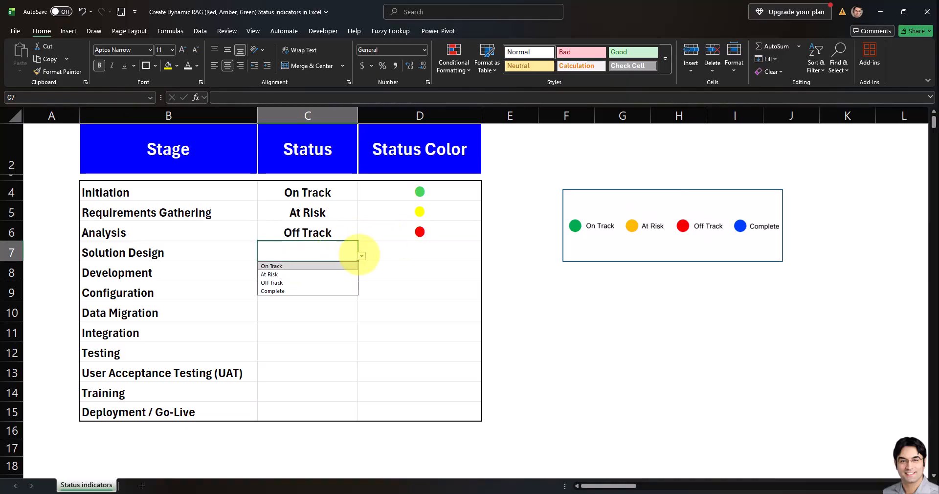
left_click(288, 291)
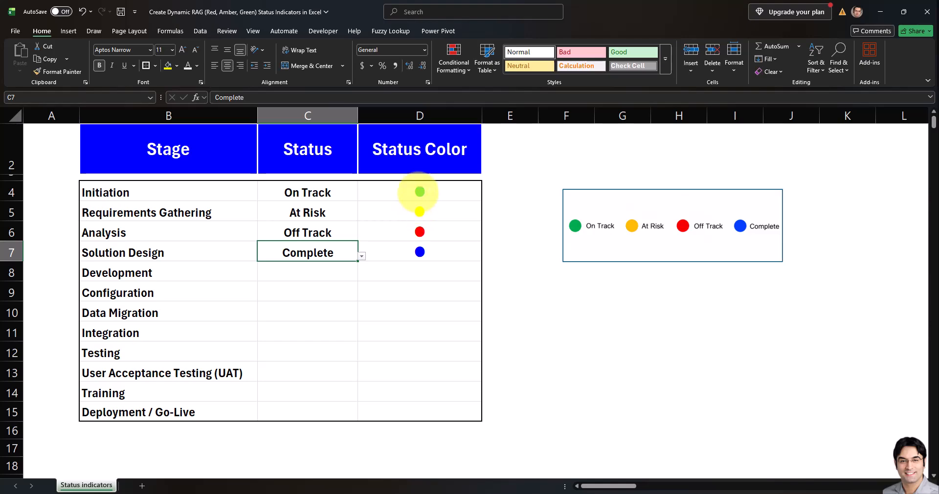
Step: Set the Development status in C8 to Complete and the Configuration status in C9 to At Risk
left_click(314, 272)
left_click(362, 276)
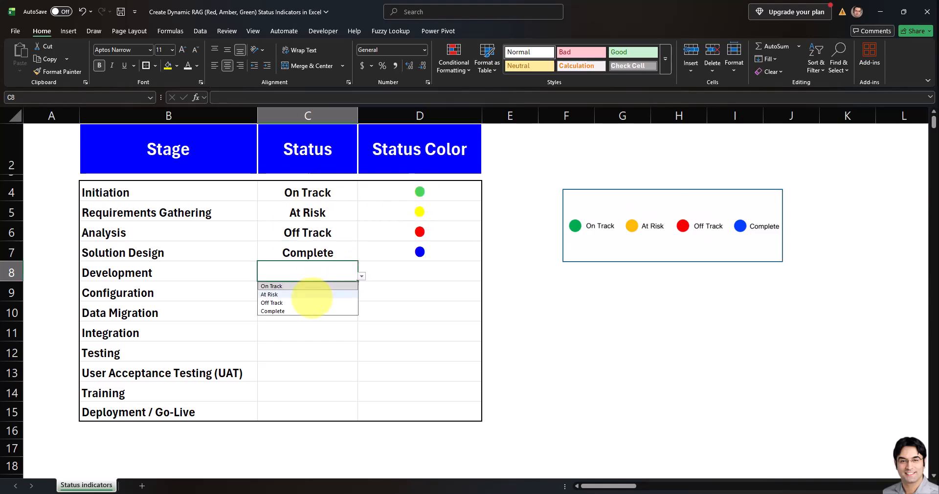
left_click(289, 311)
left_click(340, 296)
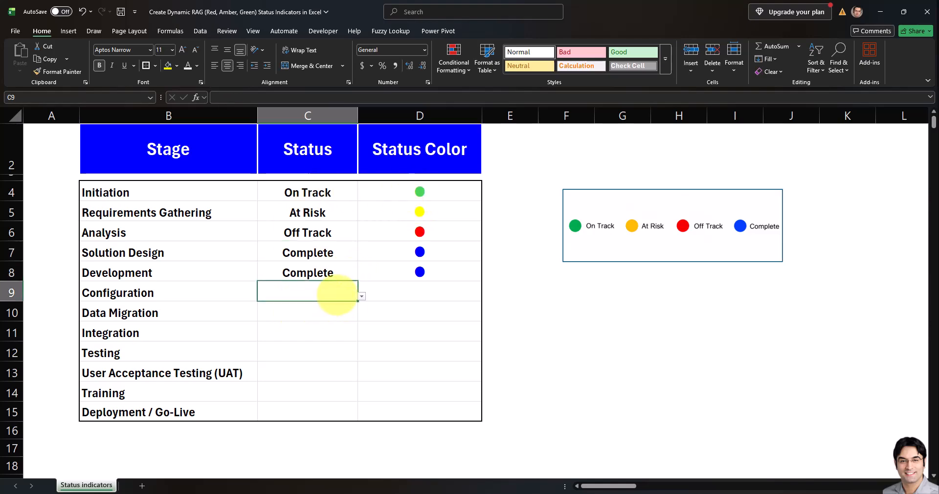
left_click(361, 296)
left_click(286, 312)
Step: Set the Data Migration status in C10 to At Risk and the Integration status in C11 to Off Track
left_click(357, 316)
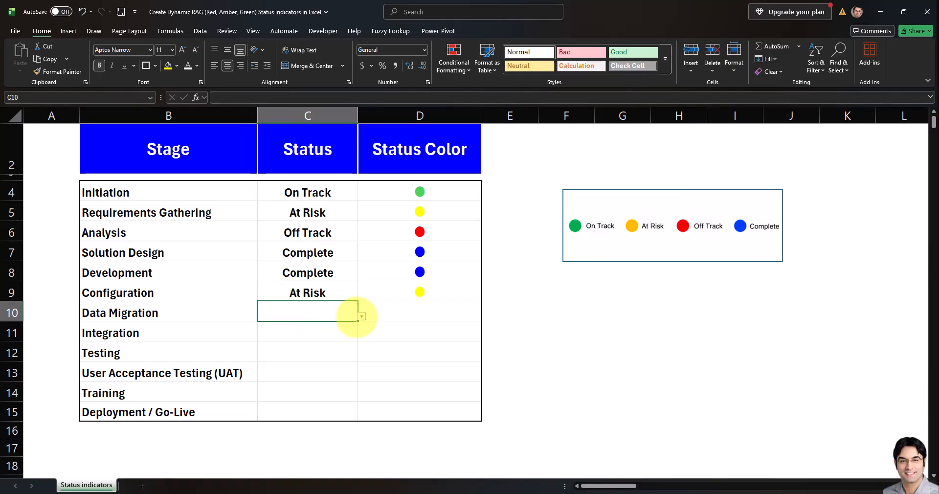
left_click(362, 317)
left_click(286, 334)
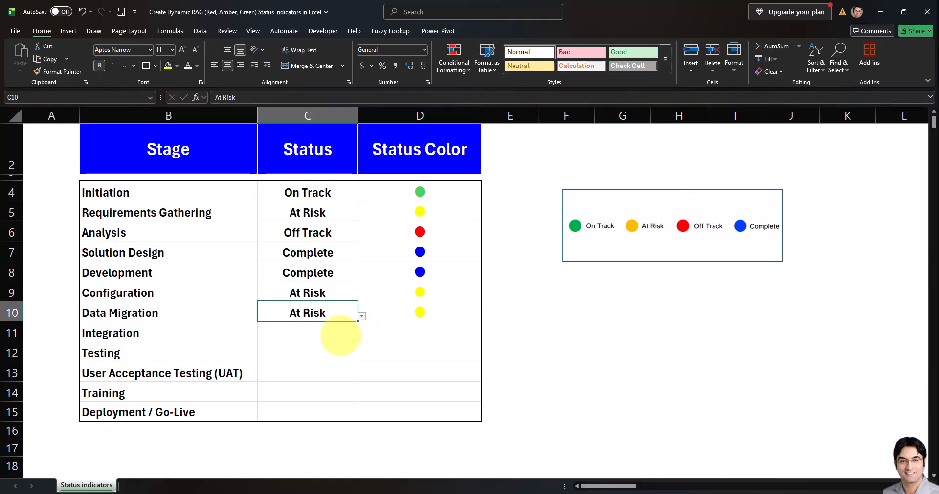
left_click(342, 333)
left_click(361, 337)
left_click(285, 363)
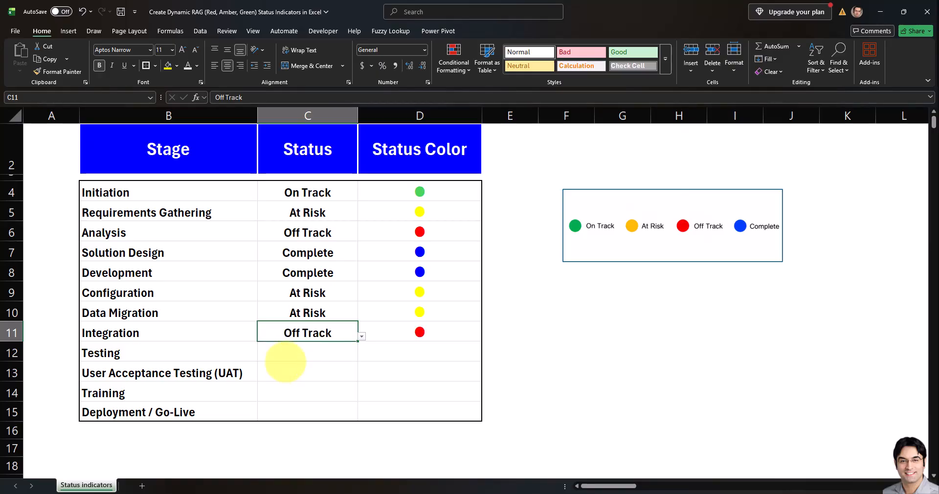
Step: Set the Testing status in C12 to Off Track
left_click(320, 351)
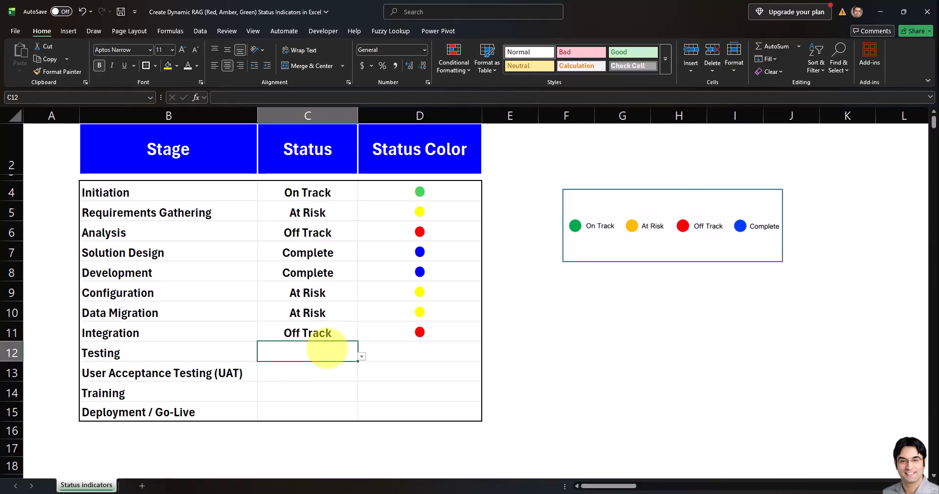
left_click(361, 357)
left_click(334, 377)
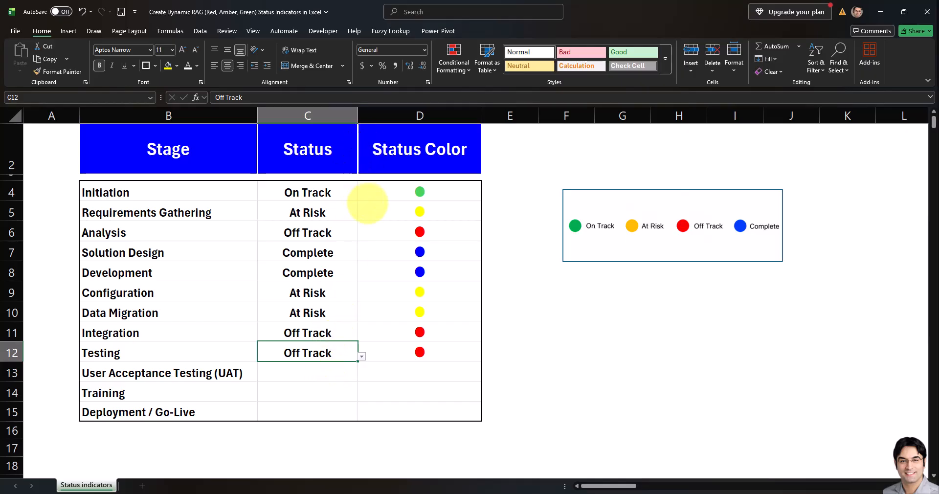
Step: Hide the Status column C so the table shows only the Stage and Status Color columns
left_click(342, 191)
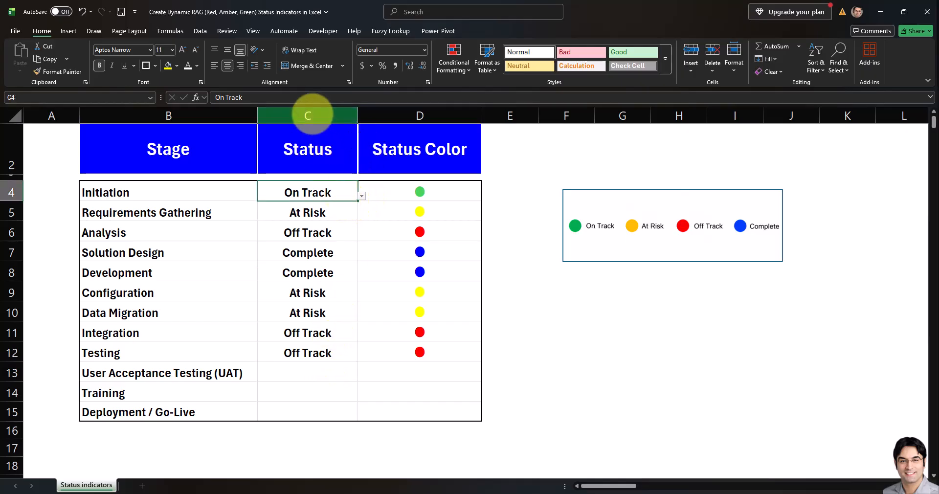
left_click(311, 115)
right_click(311, 116)
left_click(338, 281)
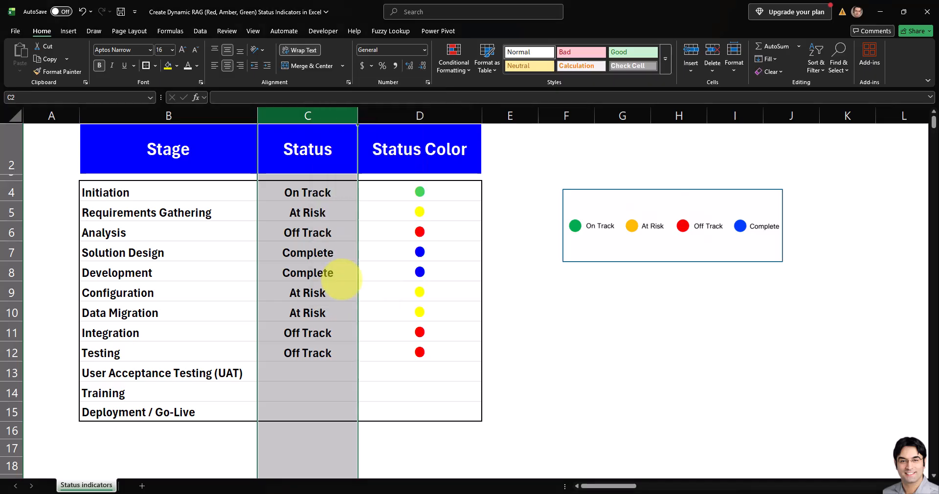
left_click(305, 237)
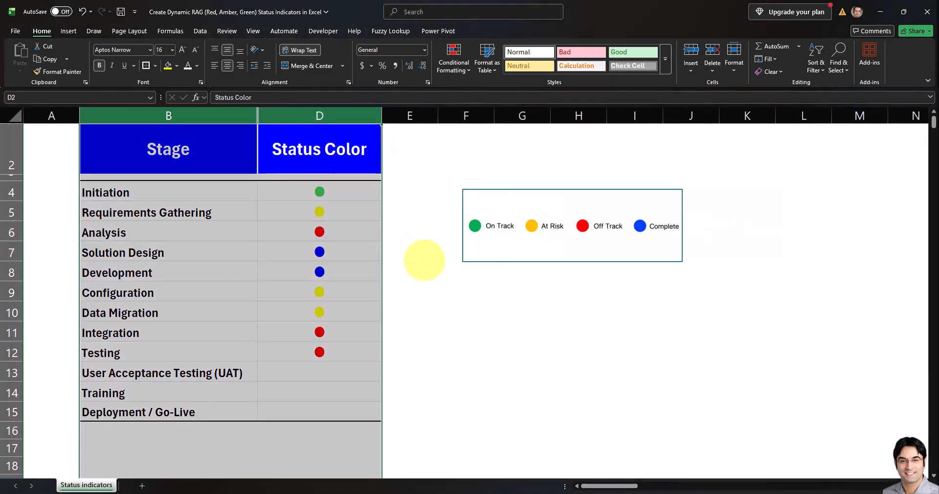
left_click(424, 260)
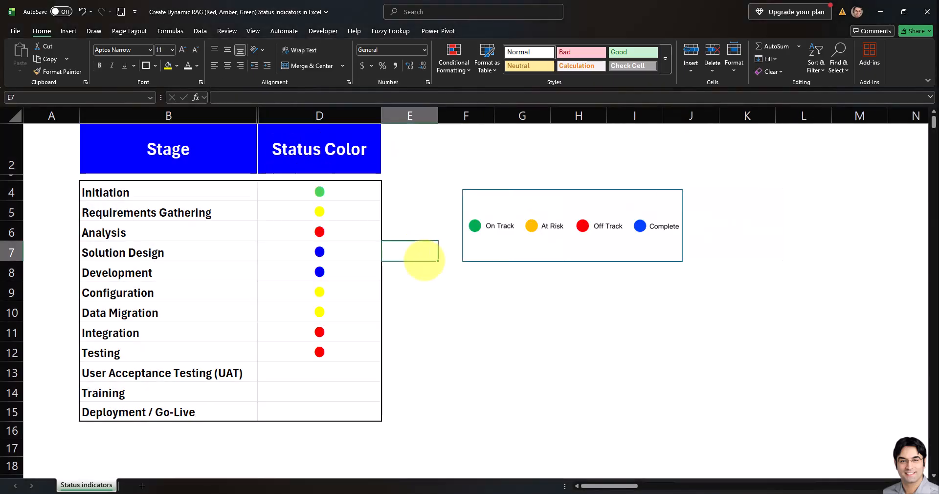